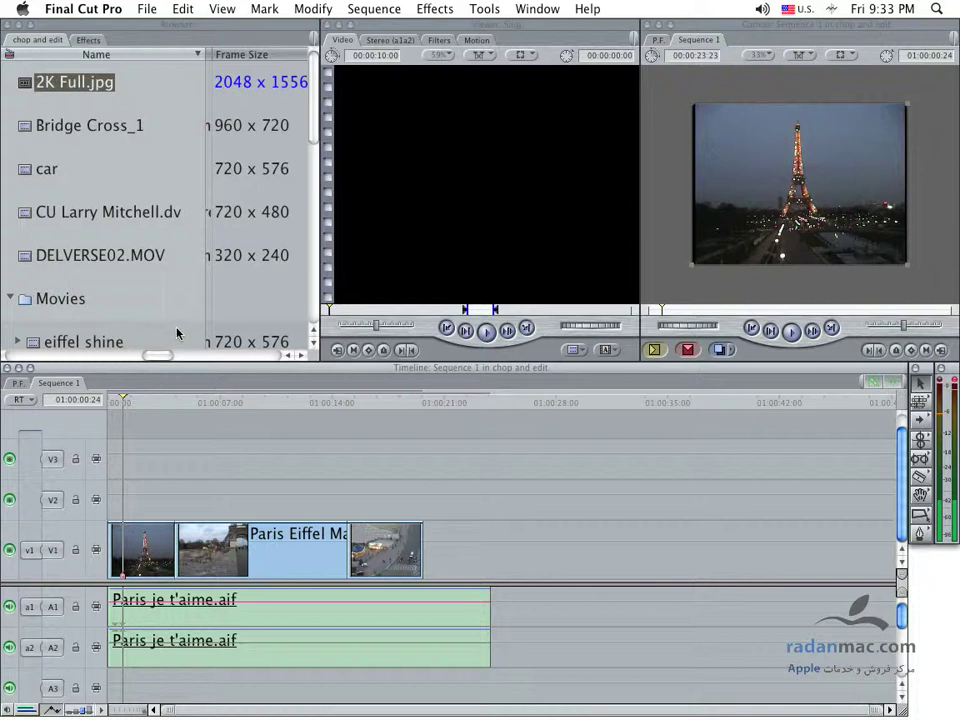
- Scrub through Sequence 1 and select the final overhead traffic clip on V1
{"action": "mouse_move", "coordinate": [235, 401]}
{"action": "left_mouse_down"}
{"action": "mouse_move", "coordinate": [146, 409]}
{"action": "mouse_move", "coordinate": [362, 427]}
{"action": "mouse_move", "coordinate": [305, 425]}
{"action": "left_mouse_up"}
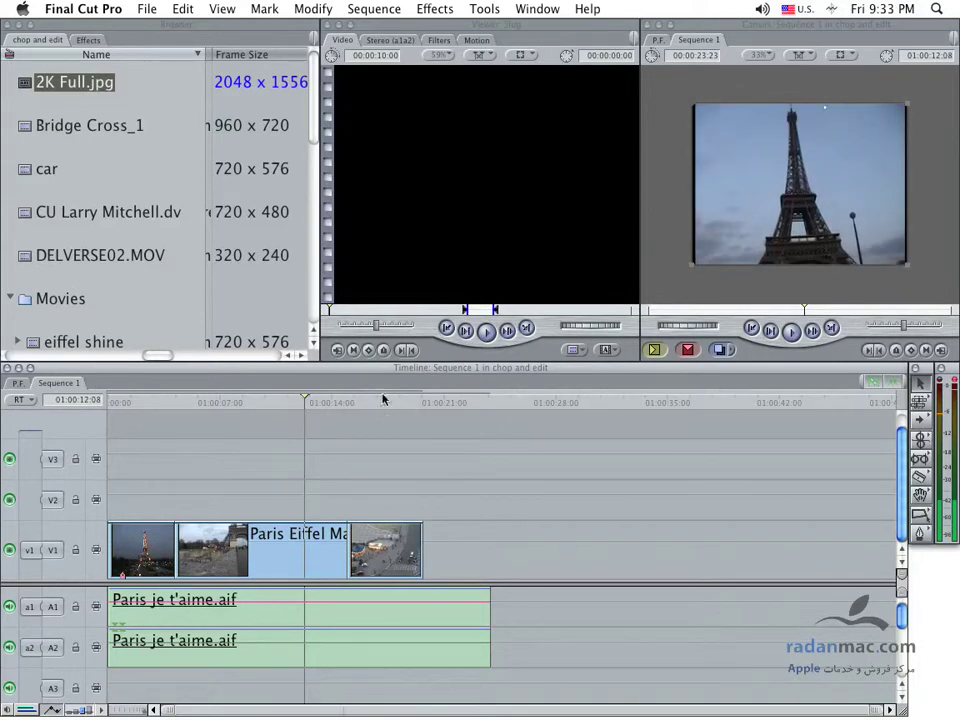
{"action": "left_click", "coordinate": [380, 400]}
{"action": "left_click", "coordinate": [384, 536]}
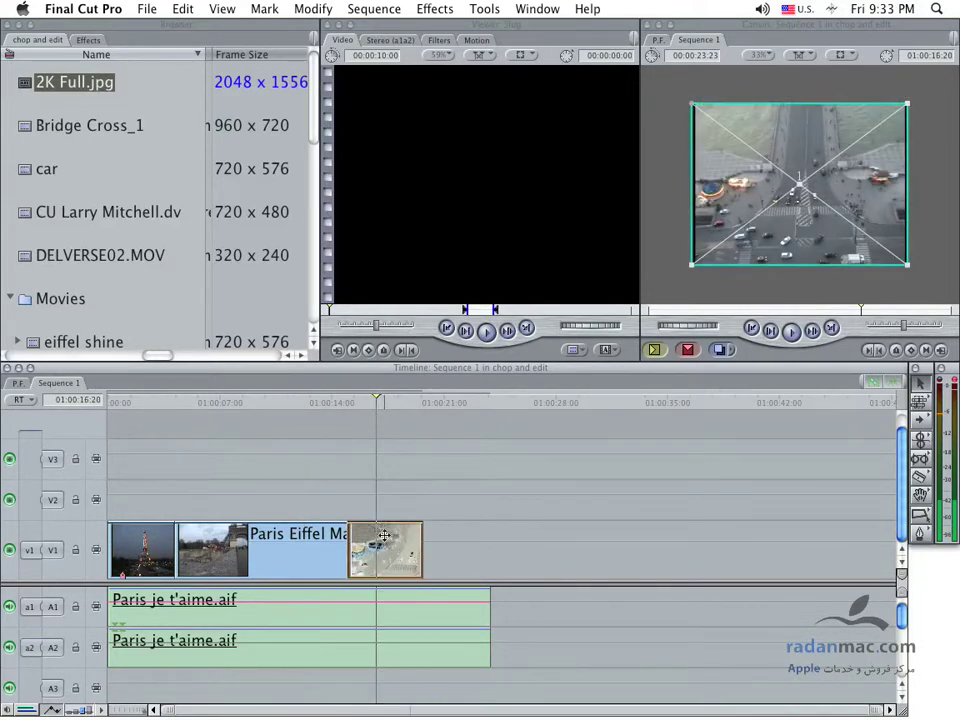
{"action": "key", "text": "super+9"}
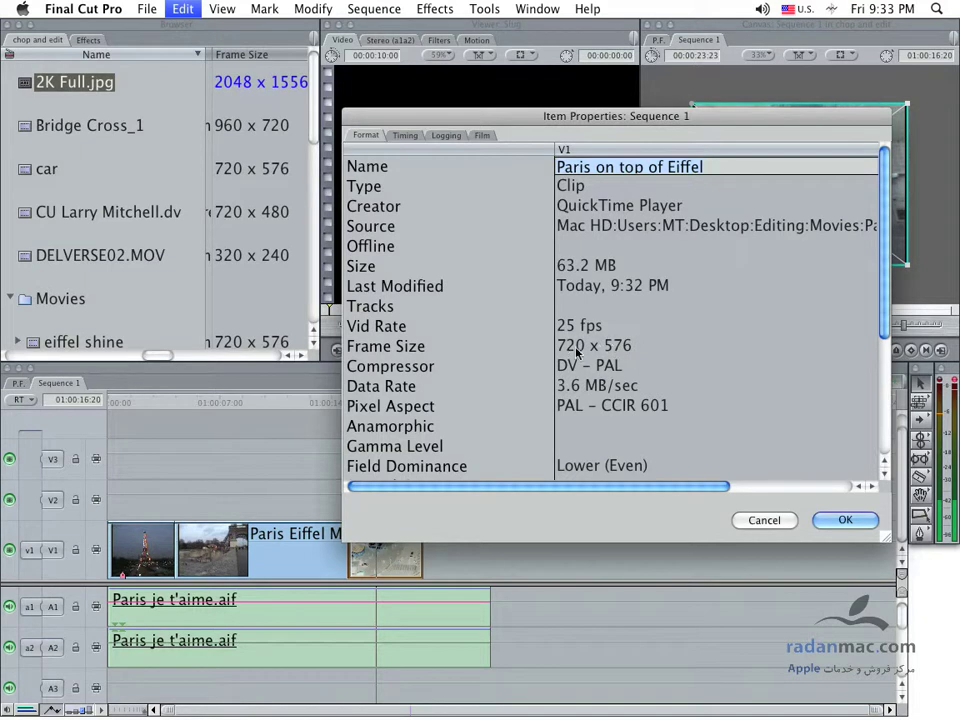
{"action": "left_click", "coordinate": [764, 519]}
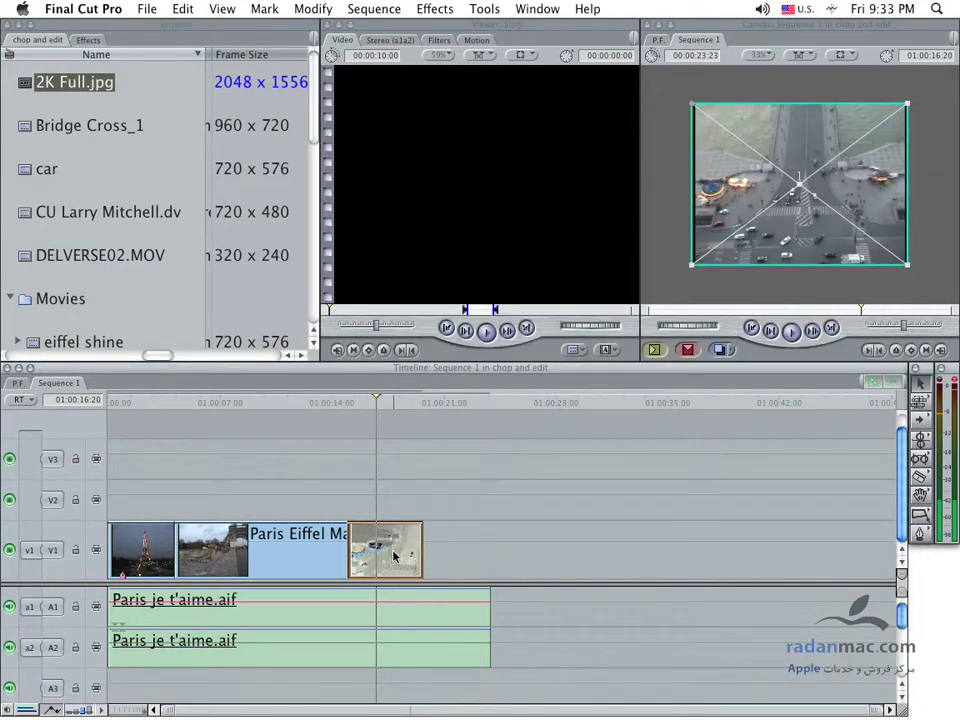
{"action": "key", "text": "super+9"}
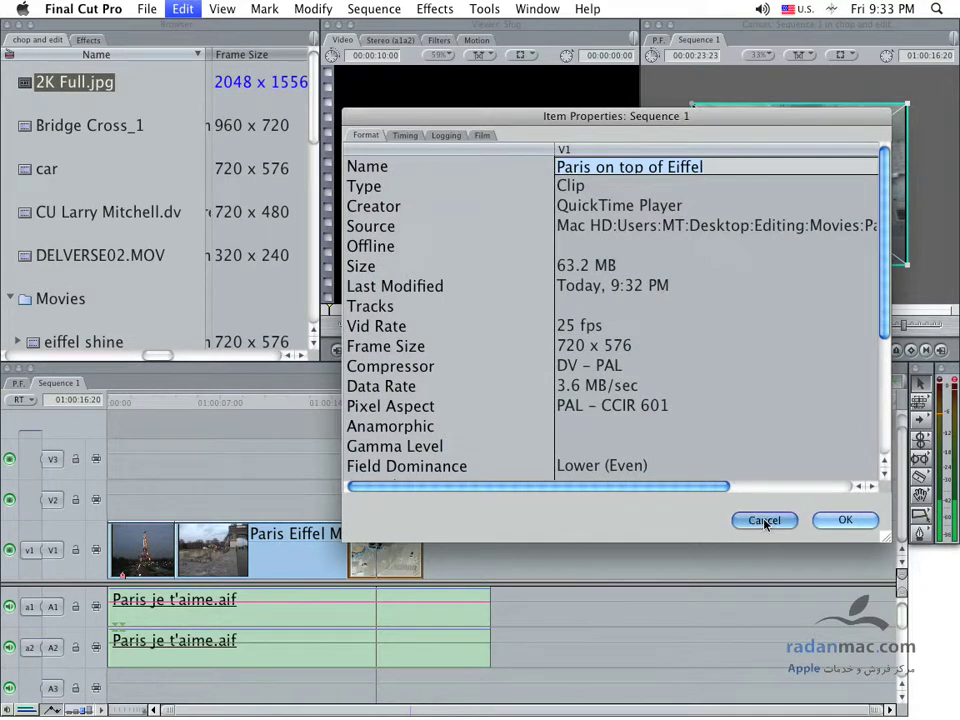
{"action": "left_click", "coordinate": [762, 519]}
{"action": "scroll", "coordinate": [45, 180], "scroll_direction": "down", "scroll_amount": 1}
{"action": "scroll", "coordinate": [51, 188], "scroll_direction": "down", "scroll_amount": 2}
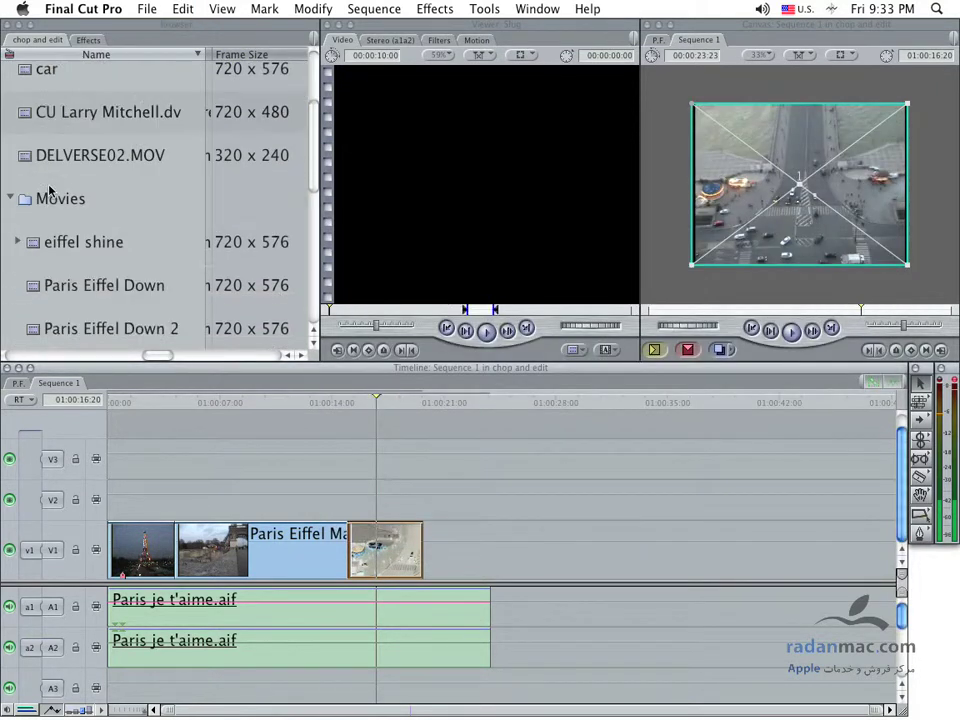
{"action": "left_click", "coordinate": [86, 286]}
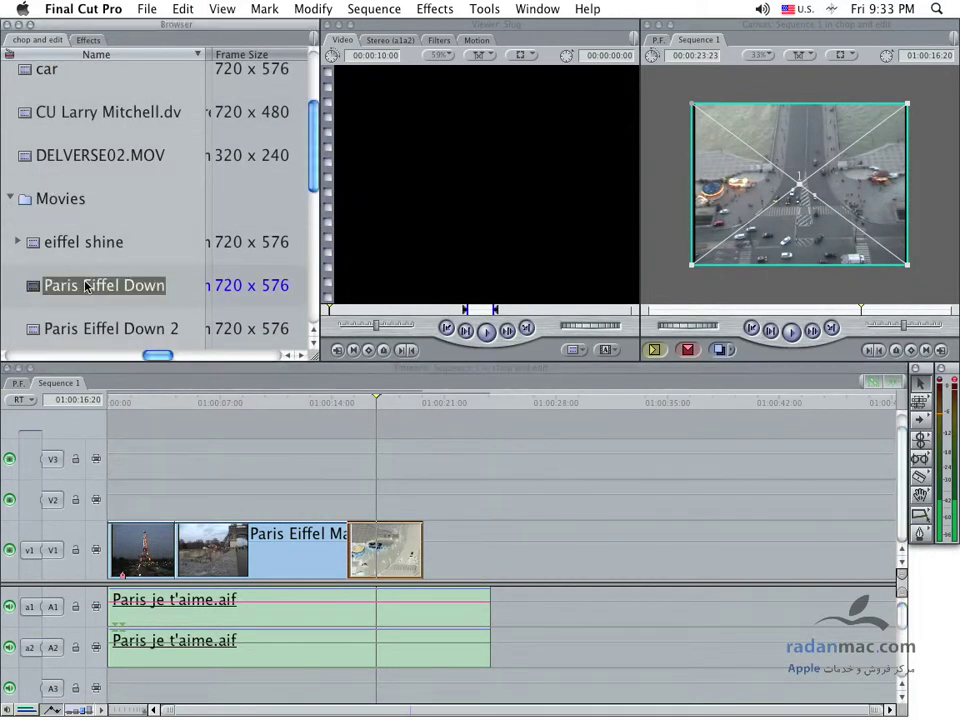
{"action": "key", "text": "super+9"}
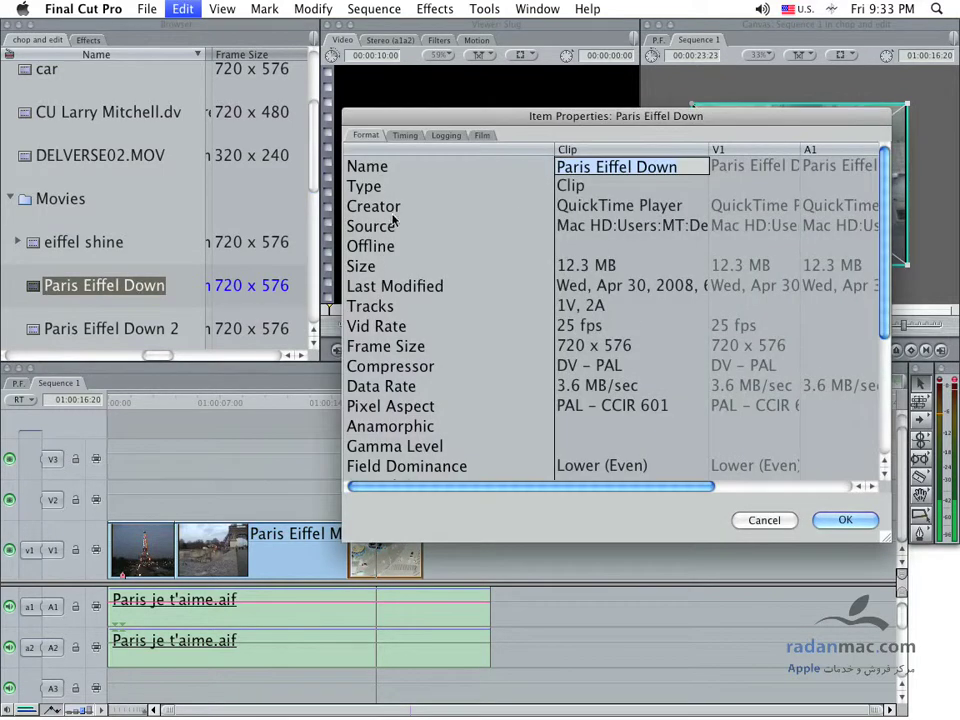
{"action": "left_click_drag", "start_coordinate": [426, 116], "coordinate": [357, 71]}
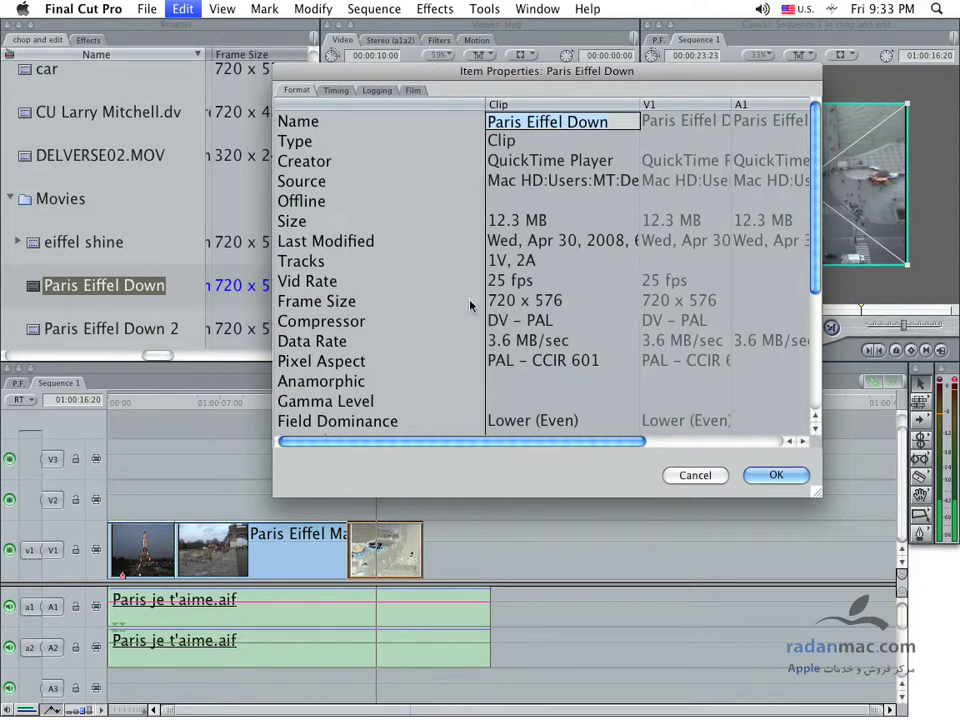
{"action": "left_click", "coordinate": [630, 412]}
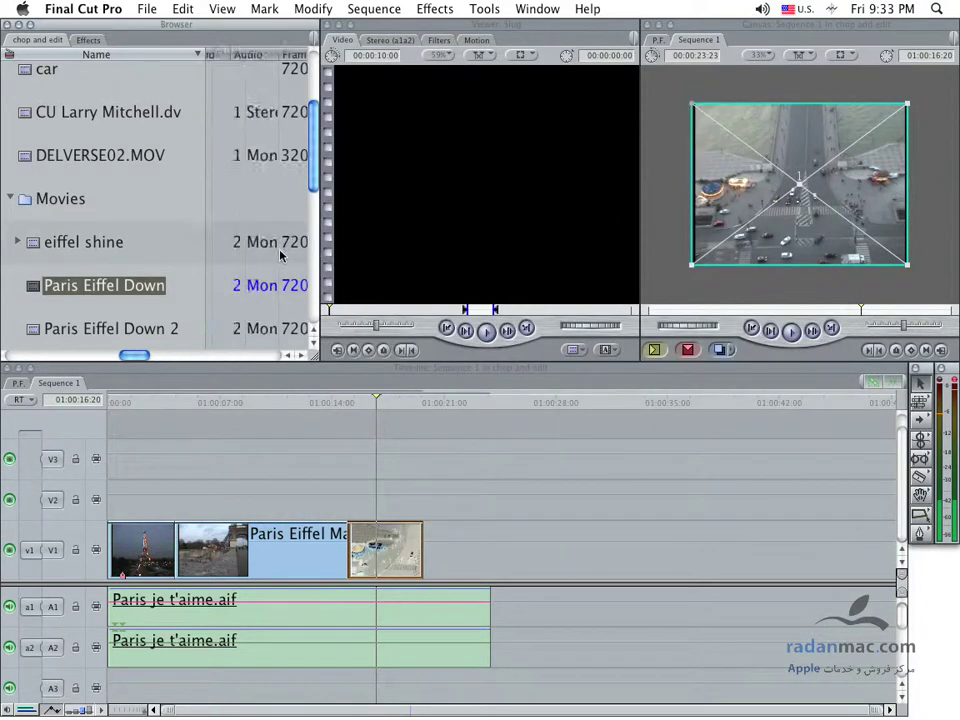
{"action": "scroll", "coordinate": [253, 268], "scroll_direction": "right", "scroll_amount": 3}
{"action": "scroll", "coordinate": [253, 268], "scroll_direction": "right", "scroll_amount": 3}
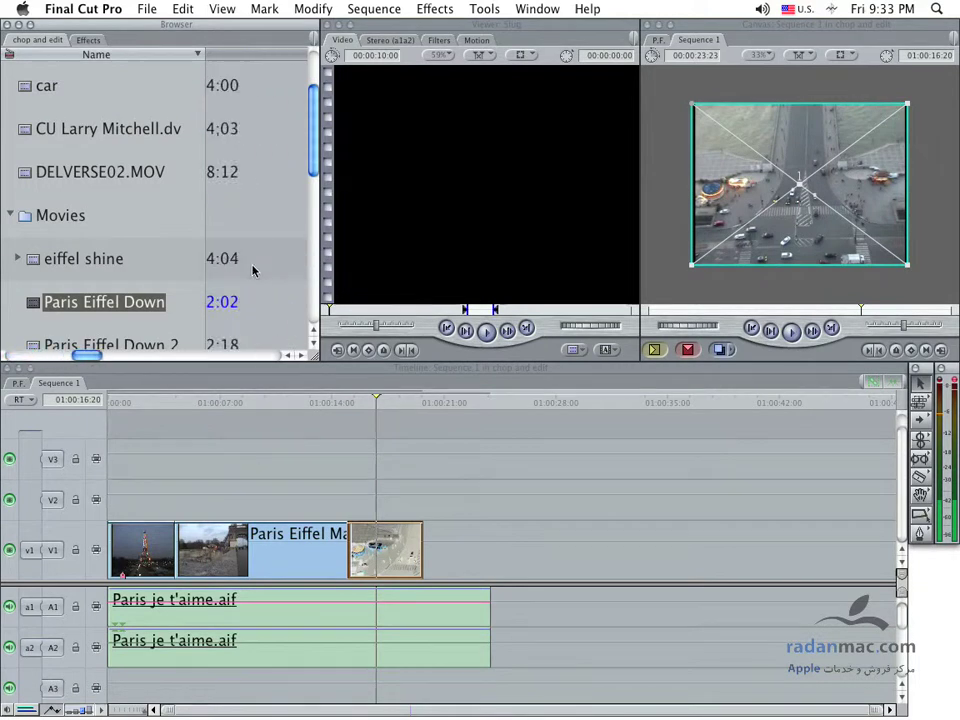
{"action": "scroll", "coordinate": [253, 270], "scroll_direction": "right", "scroll_amount": 3}
{"action": "scroll", "coordinate": [253, 268], "scroll_direction": "right", "scroll_amount": 3}
{"action": "scroll", "coordinate": [253, 268], "scroll_direction": "left", "scroll_amount": 1}
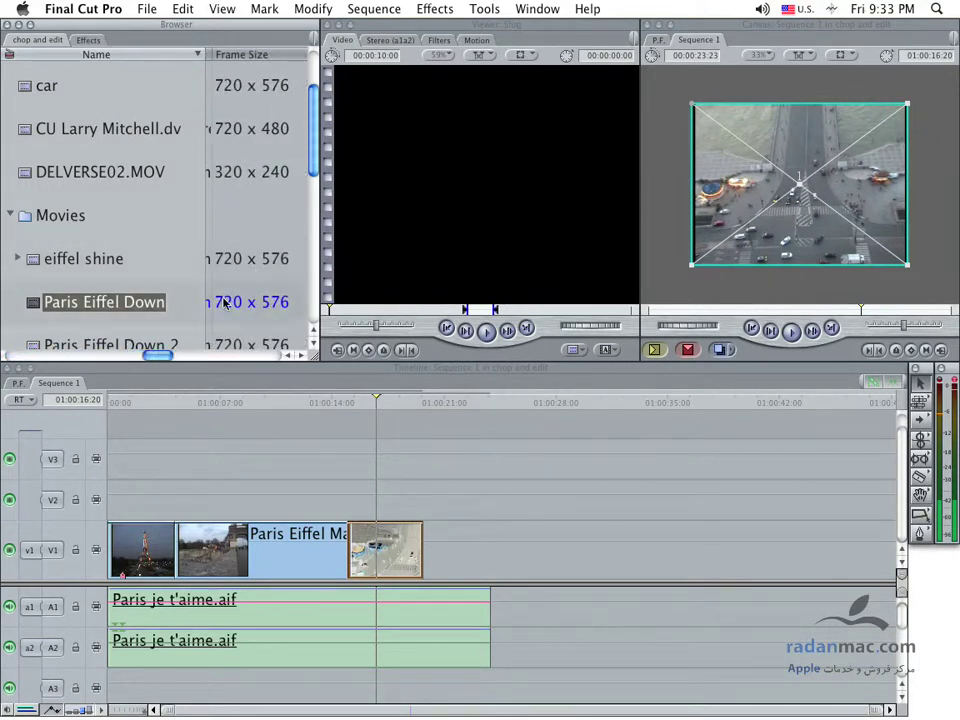
{"action": "scroll", "coordinate": [223, 300], "scroll_direction": "up", "scroll_amount": 2}
{"action": "left_click", "coordinate": [376, 398]}
{"action": "left_click", "coordinate": [376, 398]}
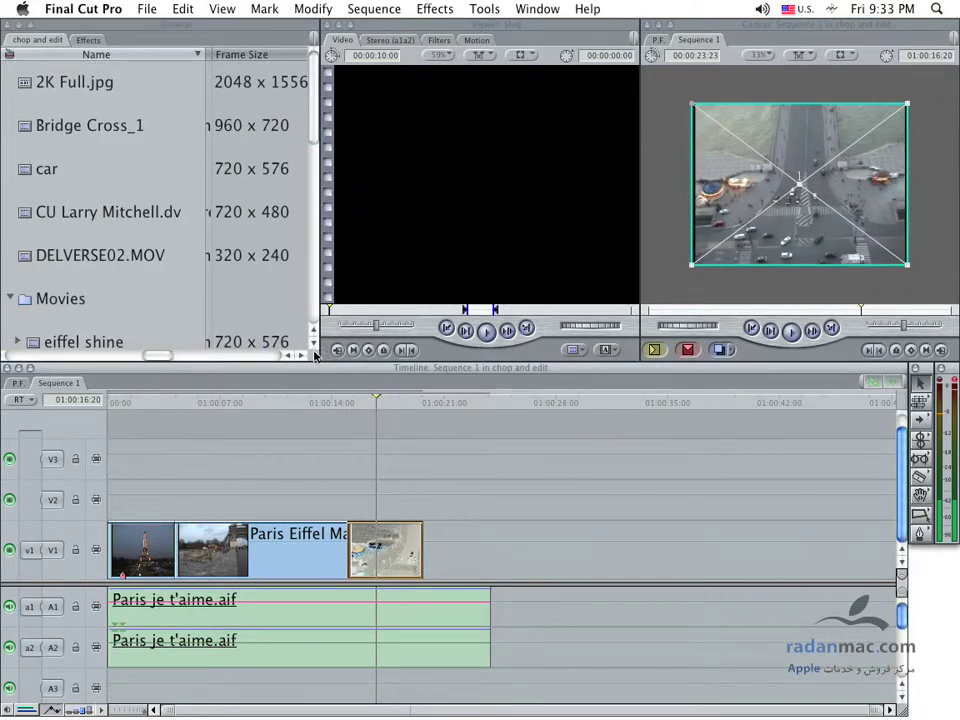
- Confirm Sequence 1 is 720 × 576 DV PAL, timebase 25, cancel unchanged, and deselect the clip
{"action": "left_click", "coordinate": [394, 404]}
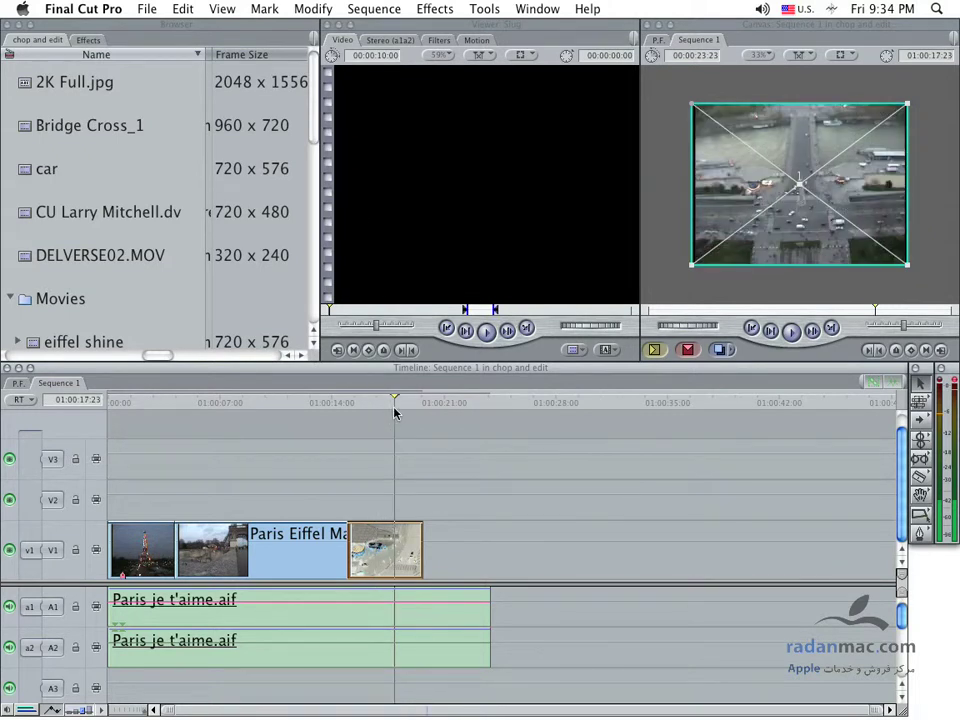
{"action": "left_click", "coordinate": [372, 9]}
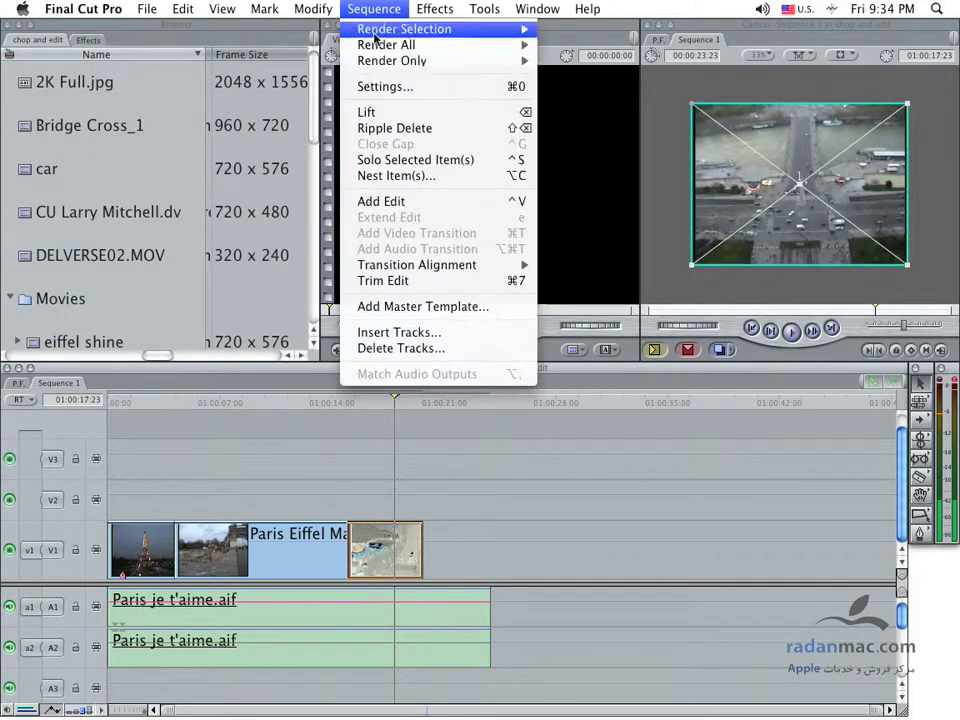
{"action": "left_click", "coordinate": [404, 88]}
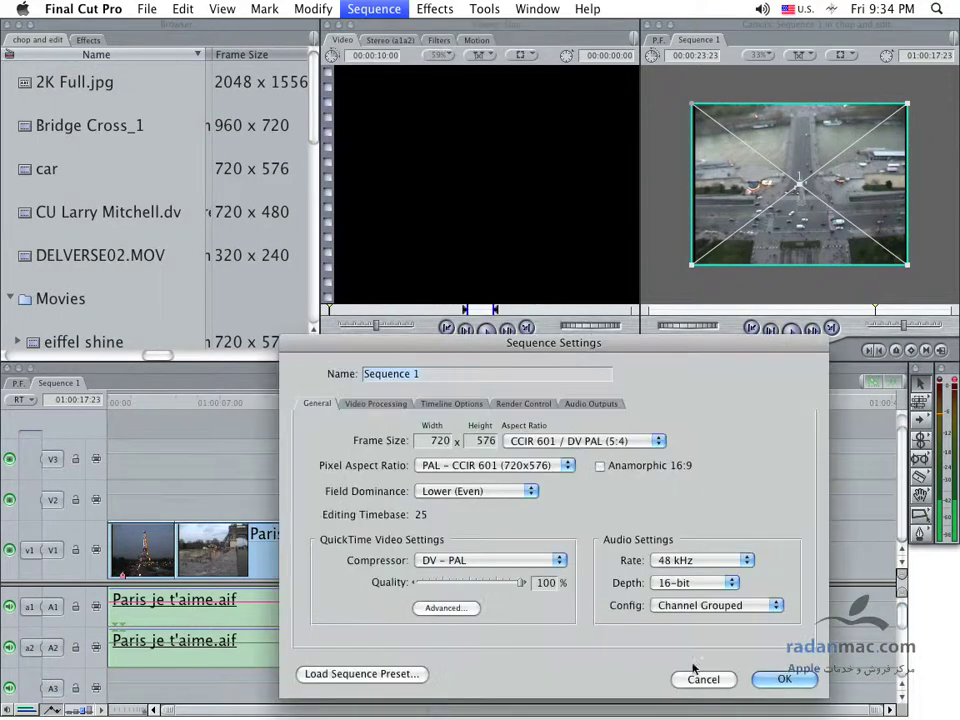
{"action": "key", "text": "Escape"}
{"action": "key", "text": "super+0"}
{"action": "mouse_move", "coordinate": [488, 349]}
{"action": "left_mouse_down"}
{"action": "mouse_move", "coordinate": [535, 247]}
{"action": "mouse_move", "coordinate": [479, 121]}
{"action": "left_mouse_up"}
{"action": "left_click", "coordinate": [474, 214]}
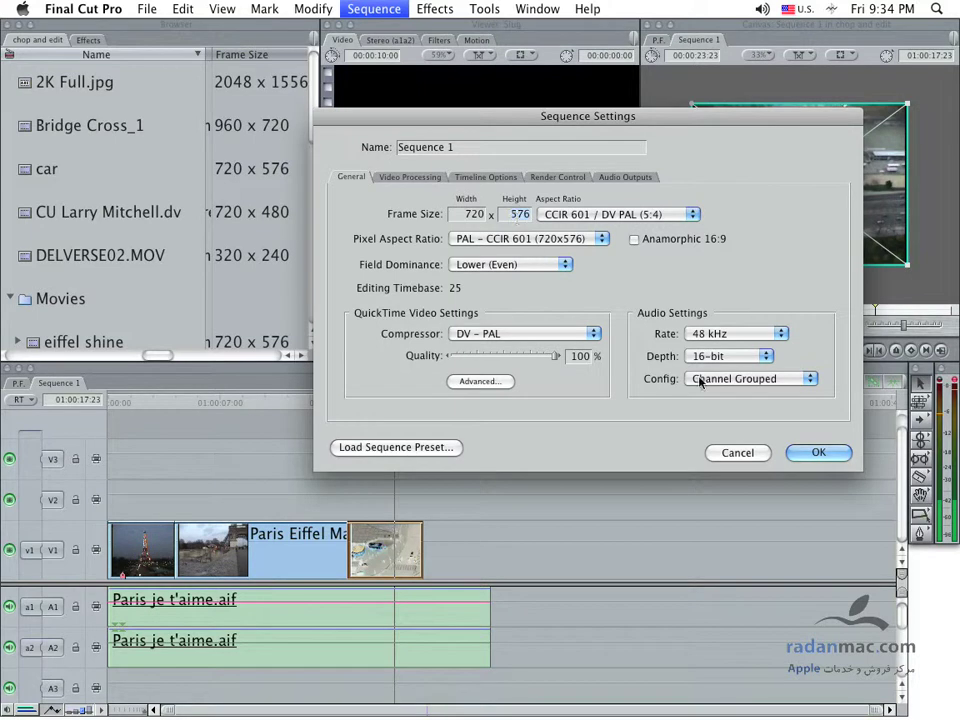
{"action": "left_click", "coordinate": [738, 453]}
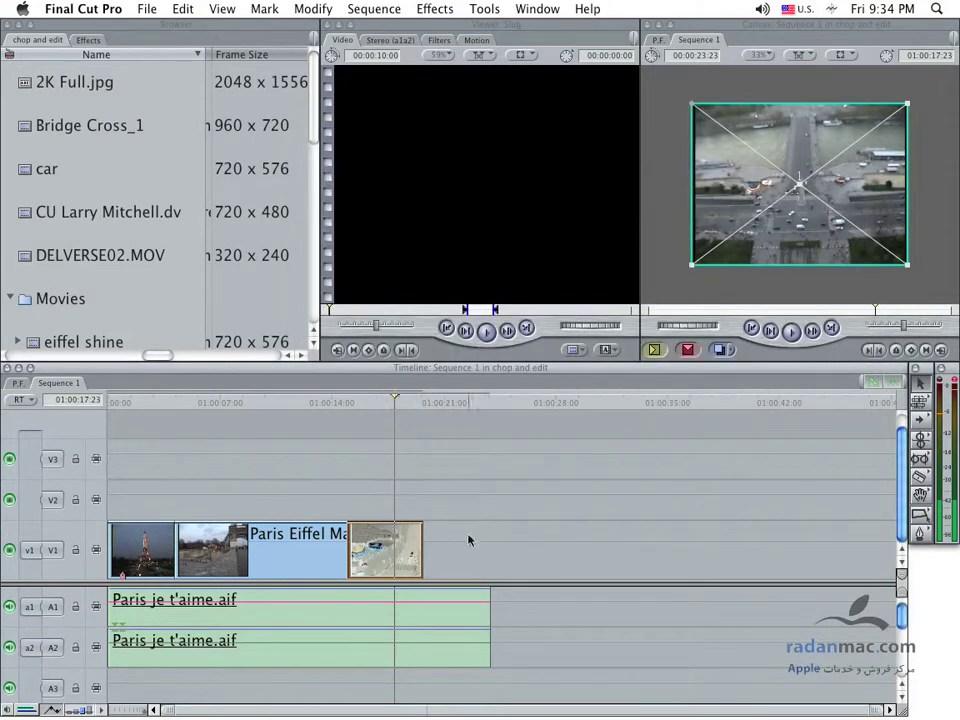
{"action": "left_click", "coordinate": [470, 540]}
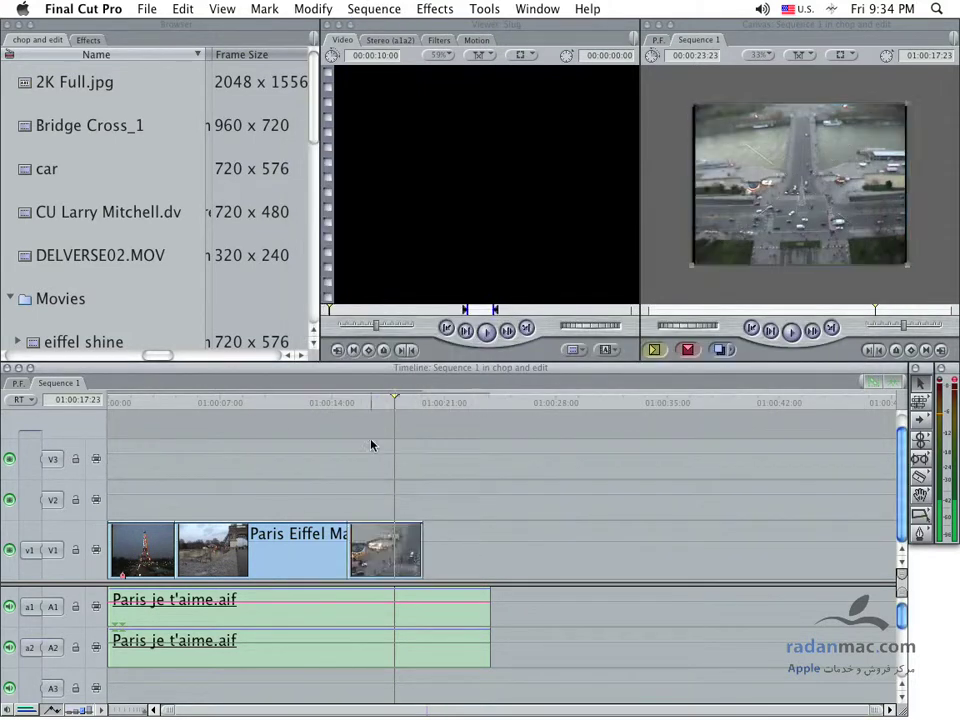
- Append 2K Full.jpg, Bridge Cross_1 and DELVERSE02.MOV in order after the Paris clips on V1
{"action": "left_click", "coordinate": [82, 87]}
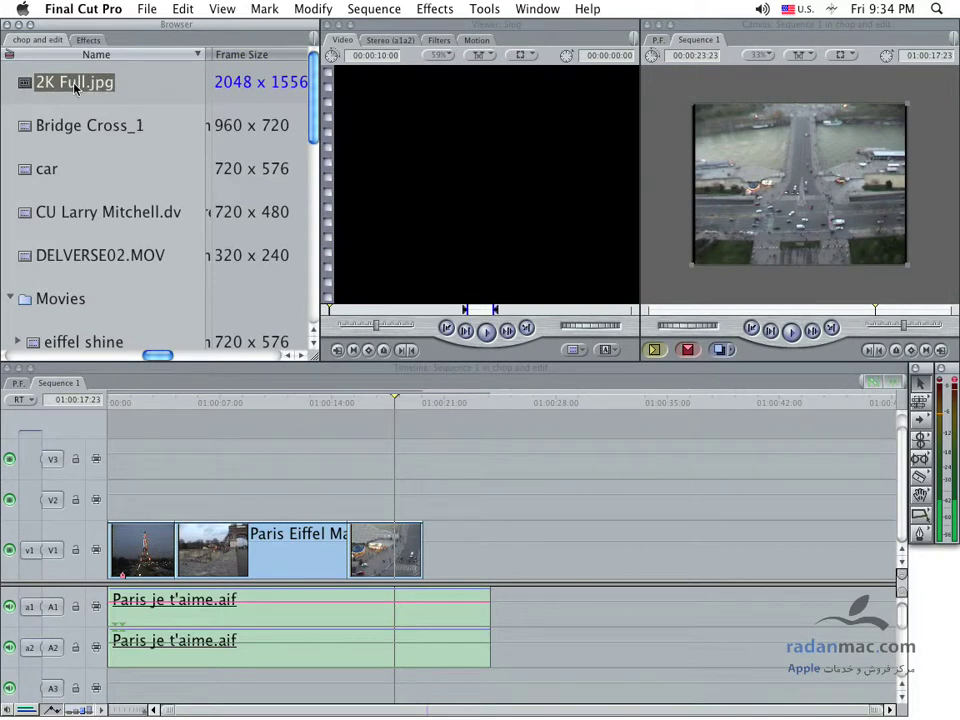
{"action": "left_click", "coordinate": [75, 86]}
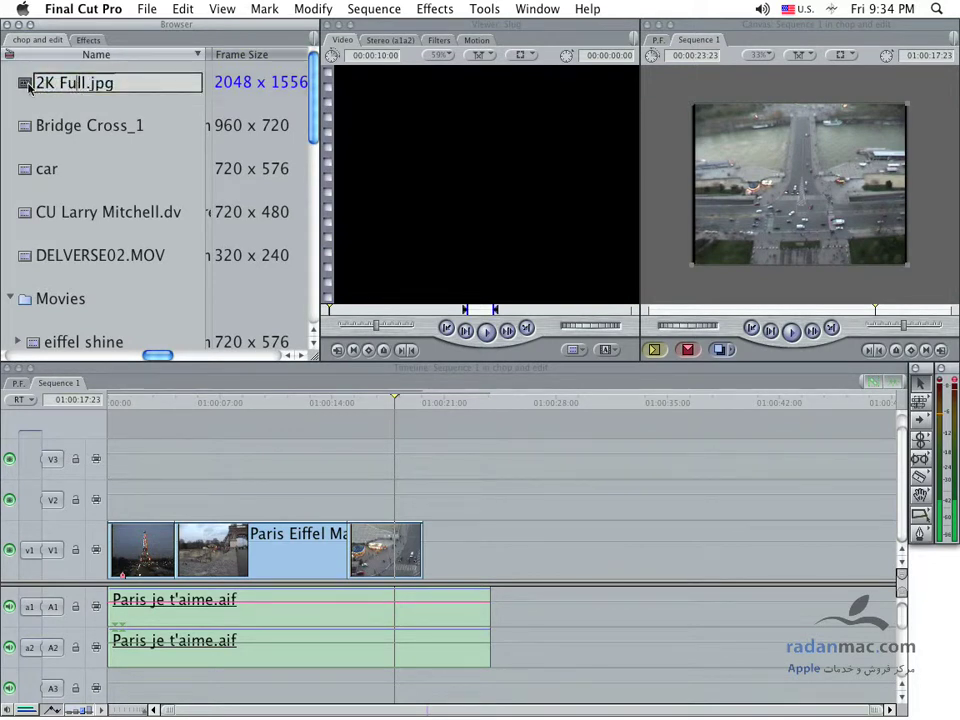
{"action": "double_click", "coordinate": [28, 87]}
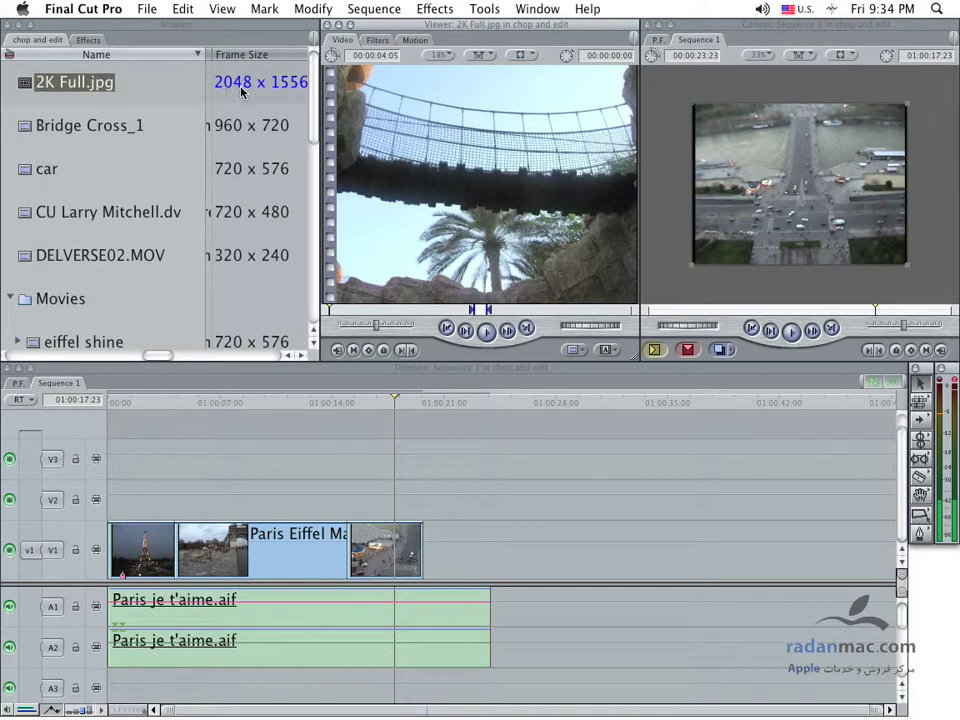
{"action": "left_click_drag", "start_coordinate": [59, 89], "coordinate": [442, 554]}
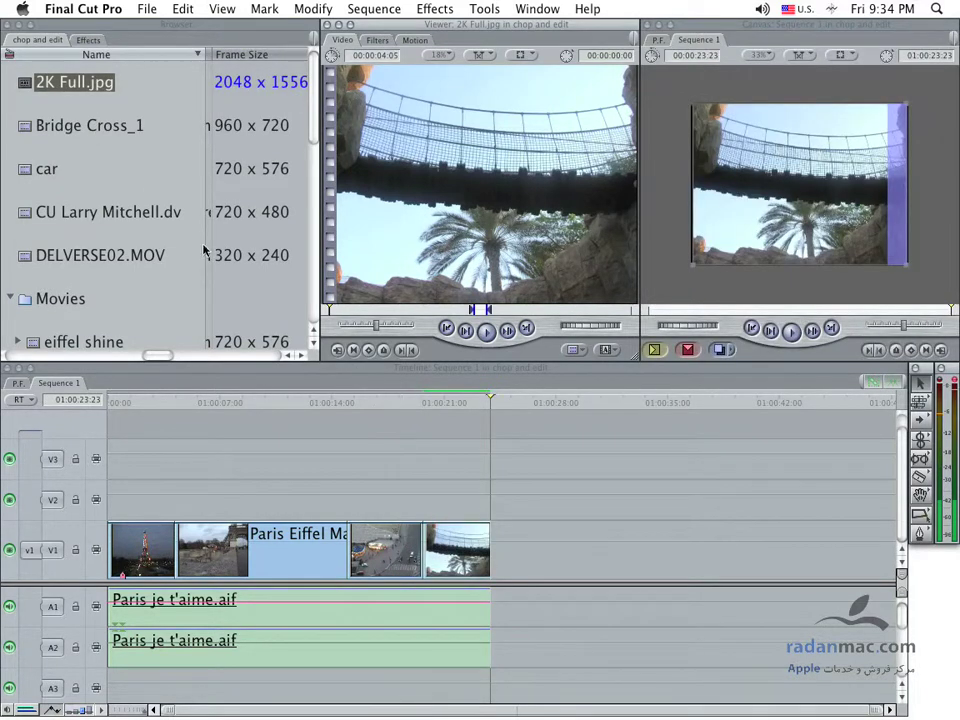
{"action": "left_click", "coordinate": [100, 126]}
{"action": "left_click_drag", "start_coordinate": [72, 128], "coordinate": [508, 544]}
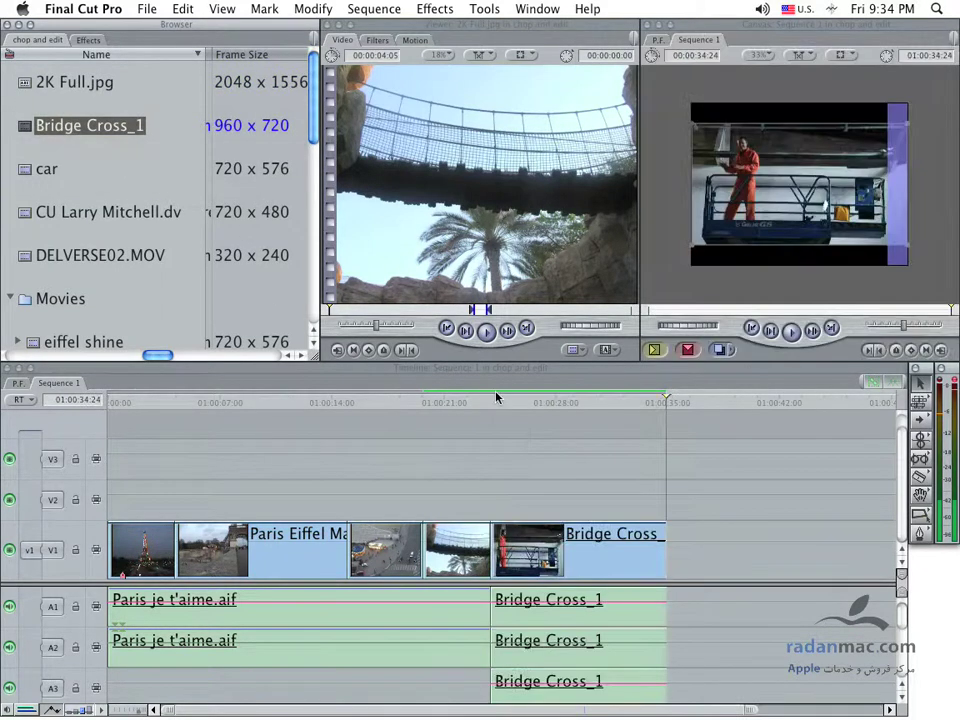
{"action": "left_click_drag", "start_coordinate": [92, 256], "coordinate": [681, 544]}
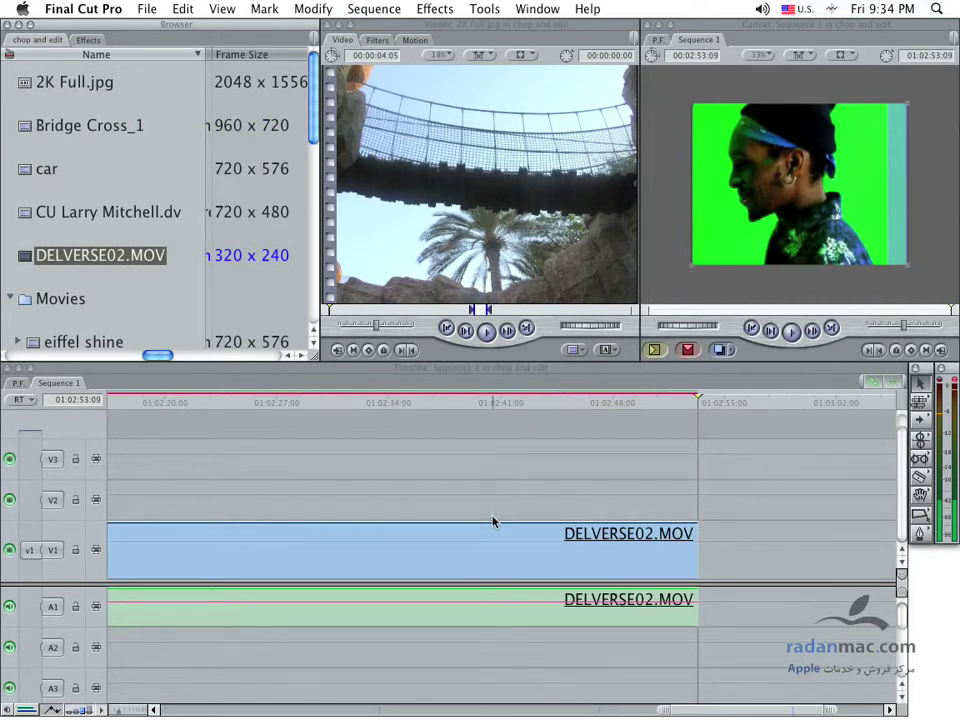
- Razor DELVERSE02.MOV near its start and delete everything after the cut
{"action": "key", "text": "Up"}
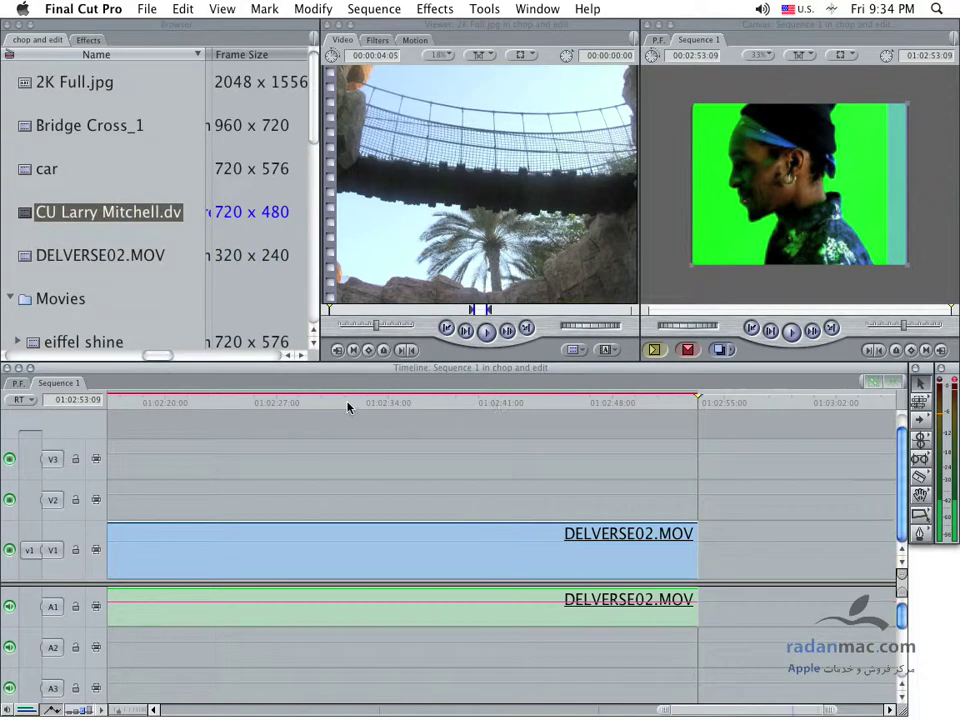
{"action": "left_click", "coordinate": [349, 409]}
{"action": "key", "text": "Up"}
{"action": "left_click", "coordinate": [392, 403]}
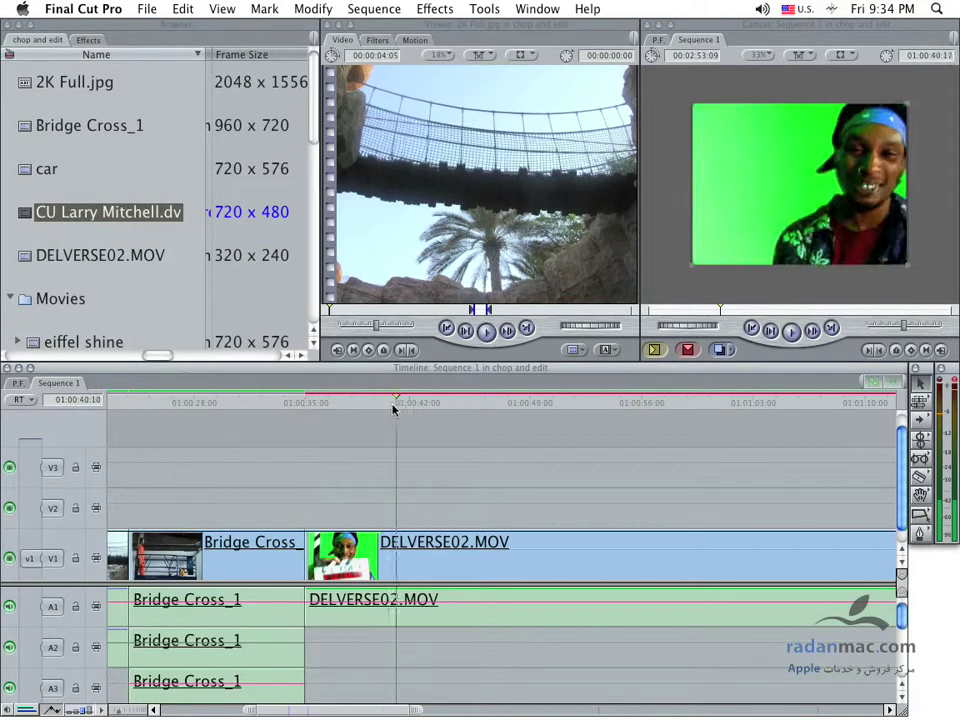
{"action": "key", "text": "b"}
{"action": "left_click", "coordinate": [407, 550]}
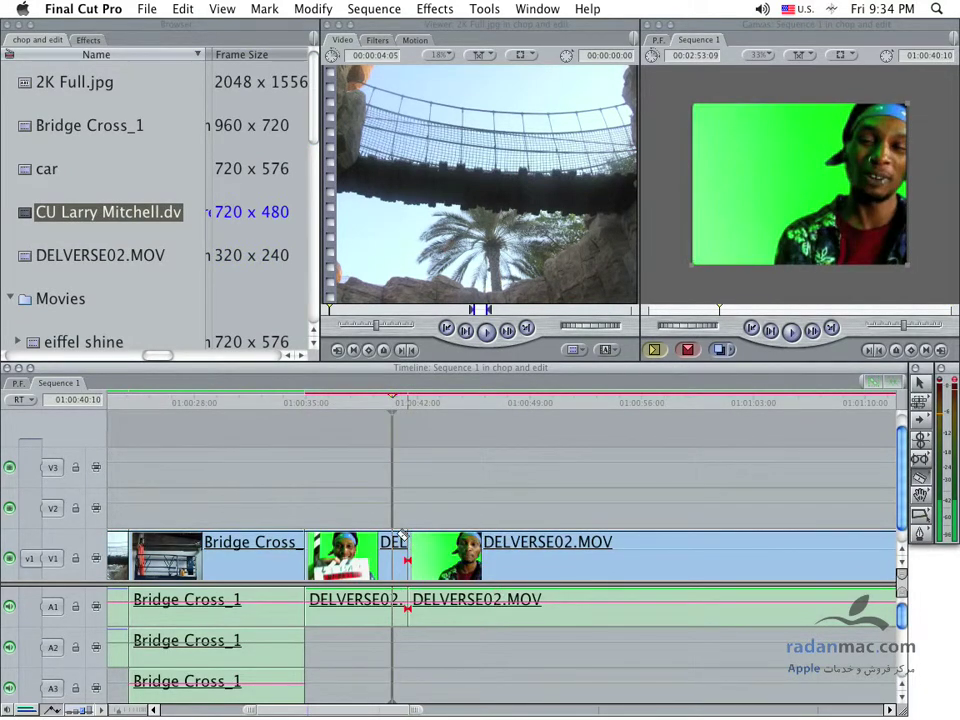
{"action": "key", "text": "shift+Right"}
{"action": "left_click", "coordinate": [477, 550]}
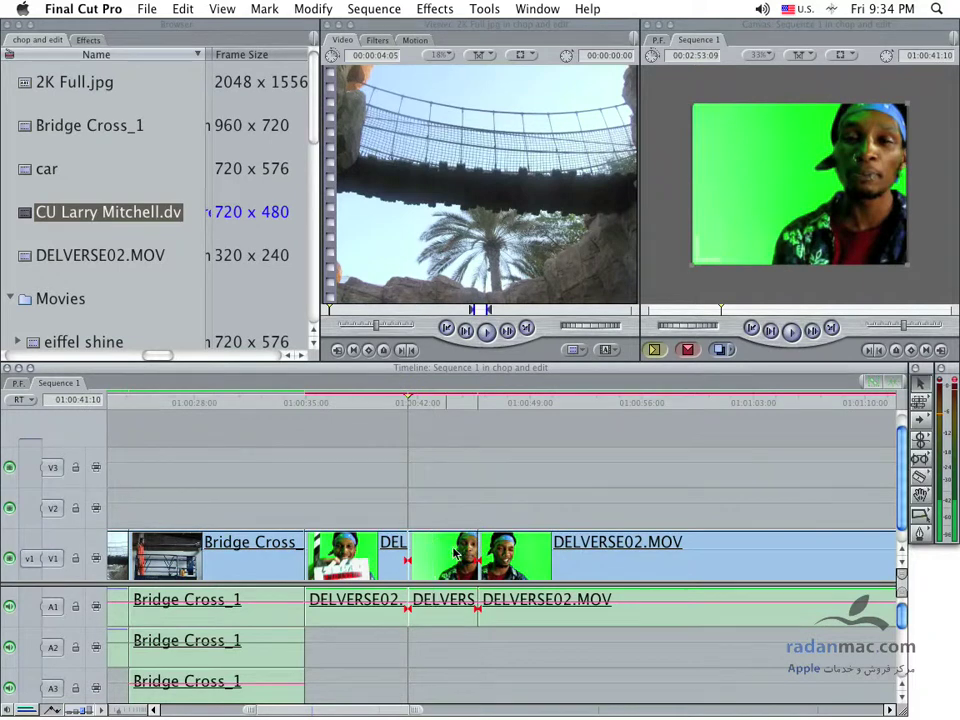
{"action": "key", "text": "t"}
{"action": "left_click", "coordinate": [412, 550]}
{"action": "key", "text": "Delete"}
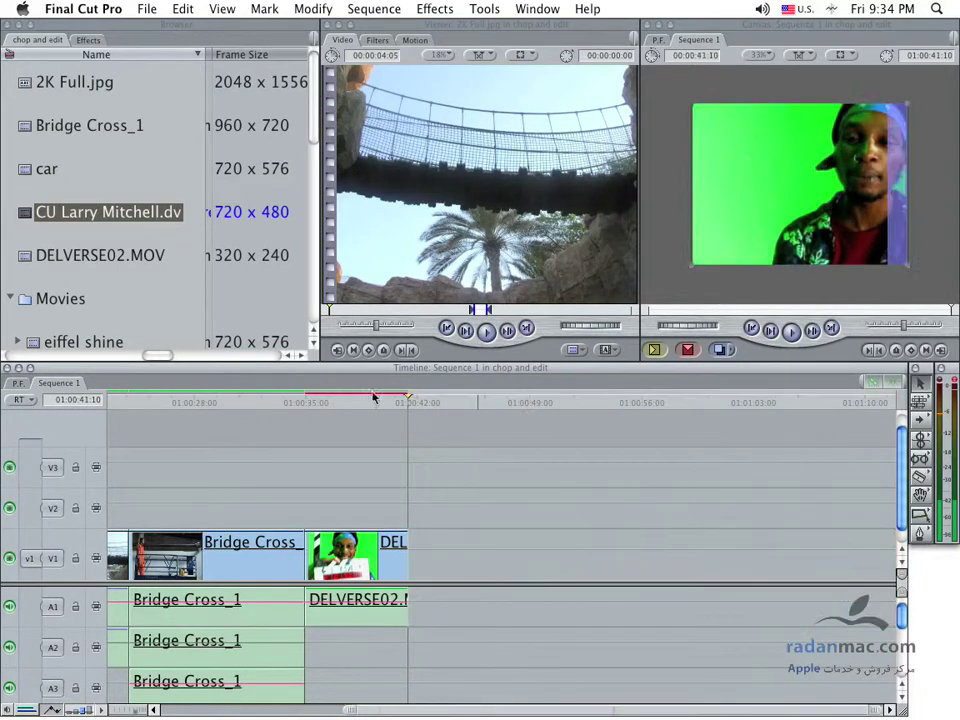
- Park the playhead on the Bridge Cross still and turn on Image+Wireframe in the Canvas
{"action": "left_click_drag", "start_coordinate": [356, 398], "coordinate": [261, 398]}
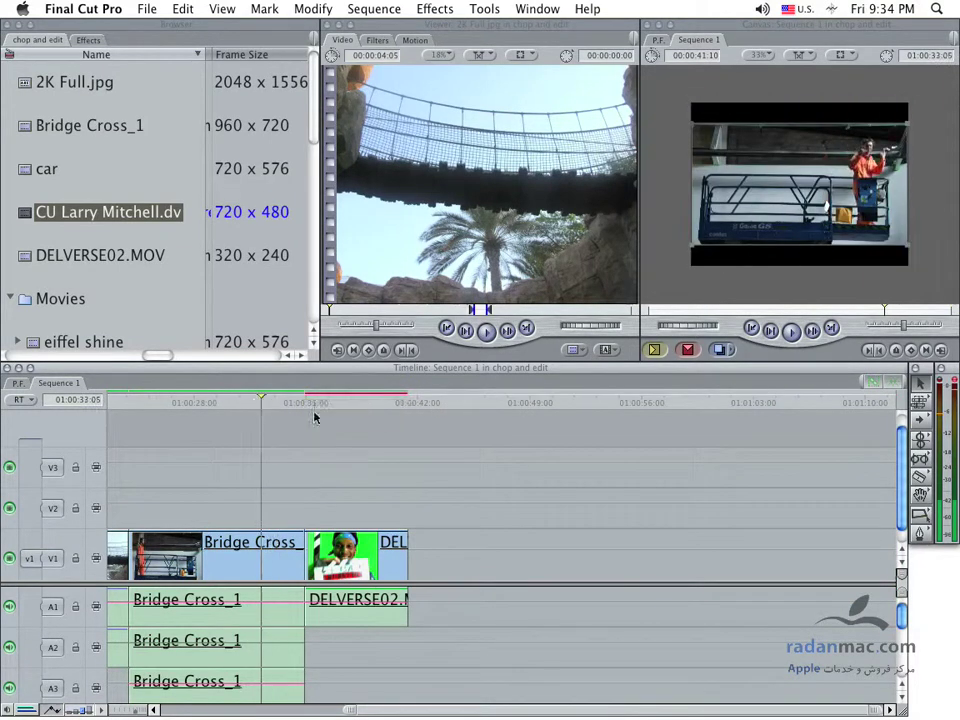
{"action": "scroll", "coordinate": [354, 446], "scroll_direction": "left", "scroll_amount": 10}
{"action": "left_click", "coordinate": [444, 402]}
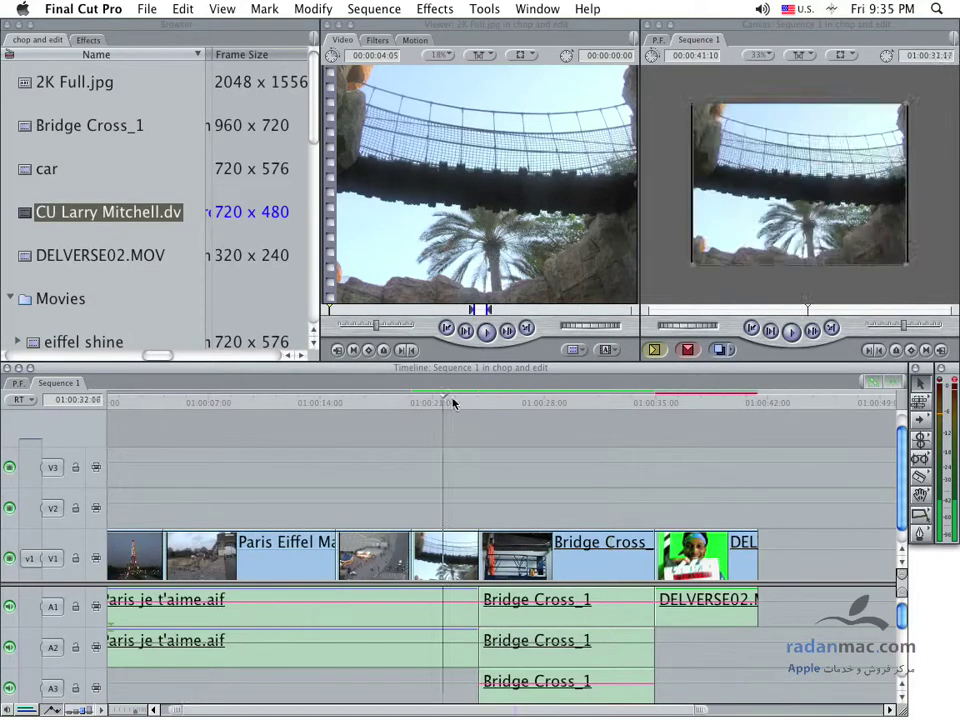
{"action": "key", "text": "w"}
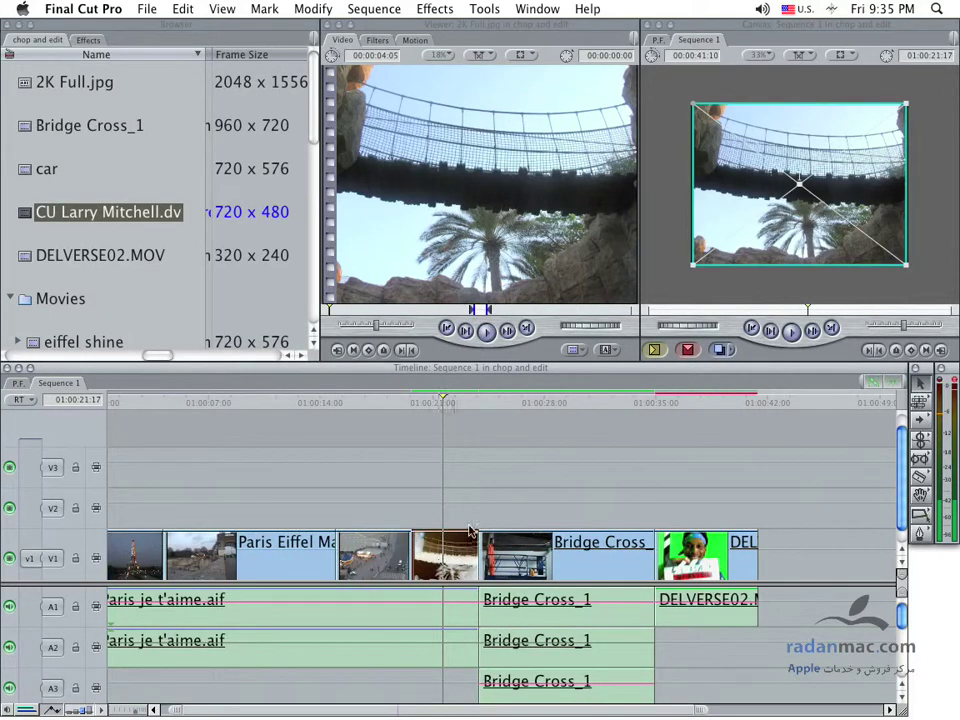
{"action": "left_click_drag", "start_coordinate": [716, 405], "coordinate": [698, 410]}
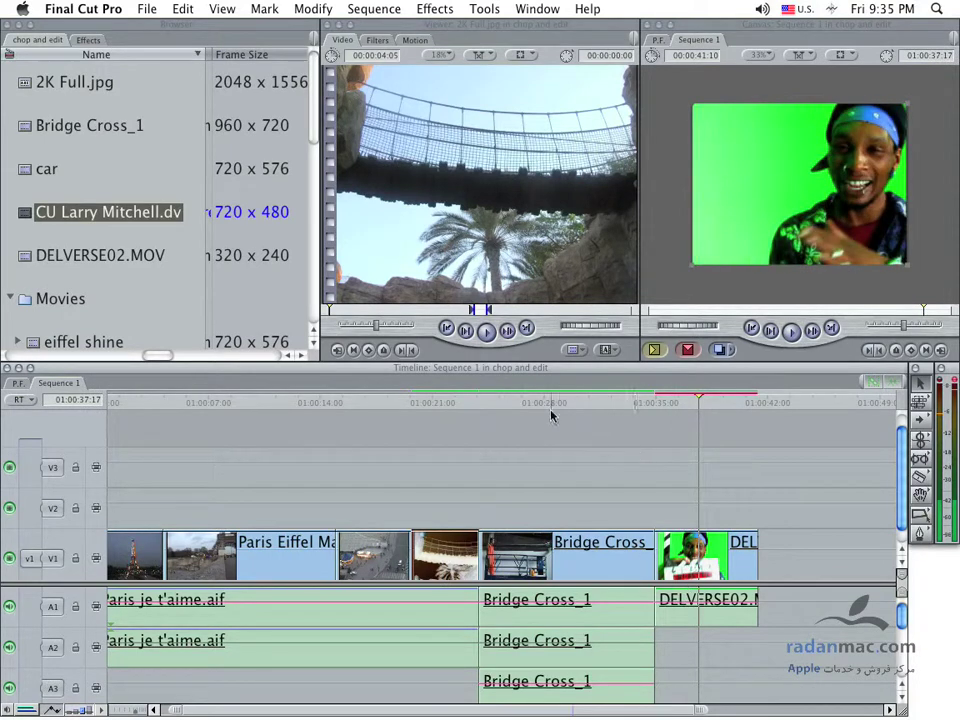
{"action": "left_click_drag", "start_coordinate": [464, 408], "coordinate": [574, 407]}
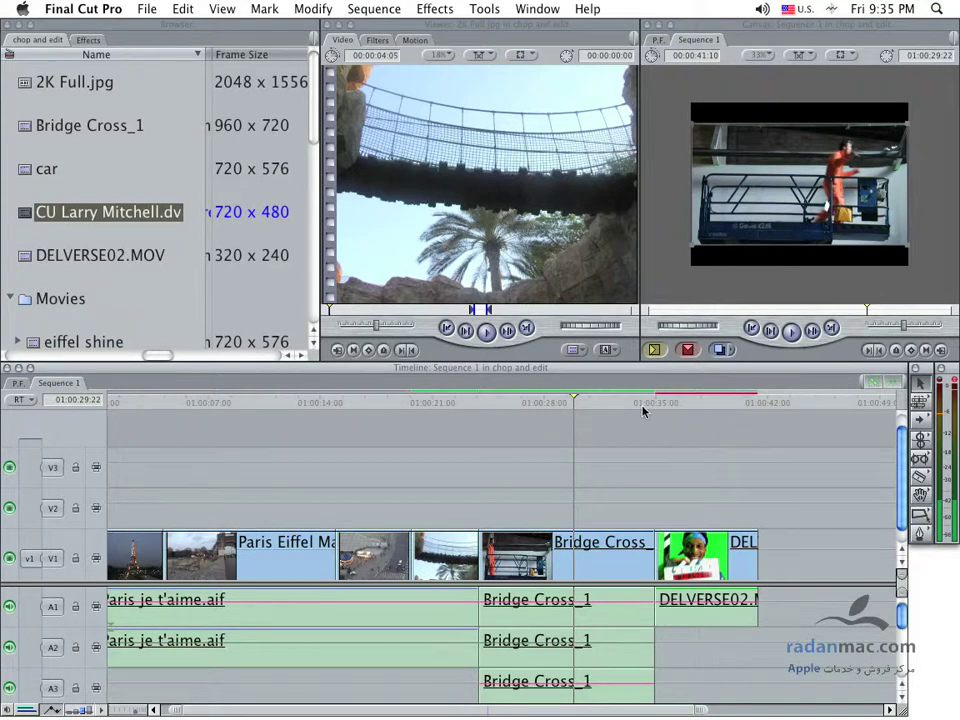
{"action": "left_click", "coordinate": [755, 233]}
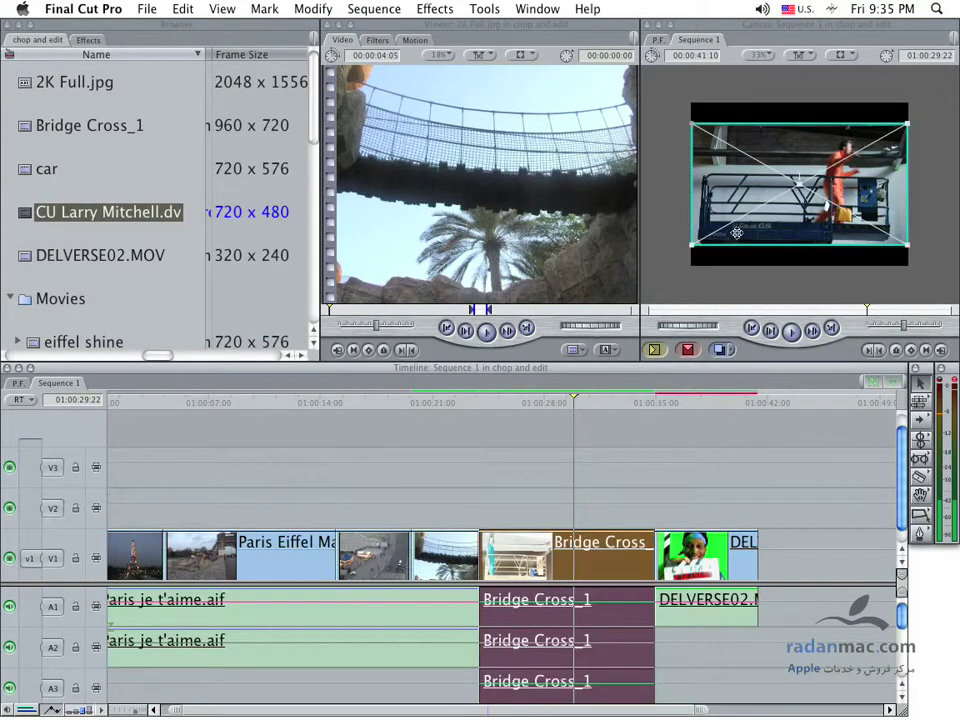
{"action": "left_click", "coordinate": [520, 408]}
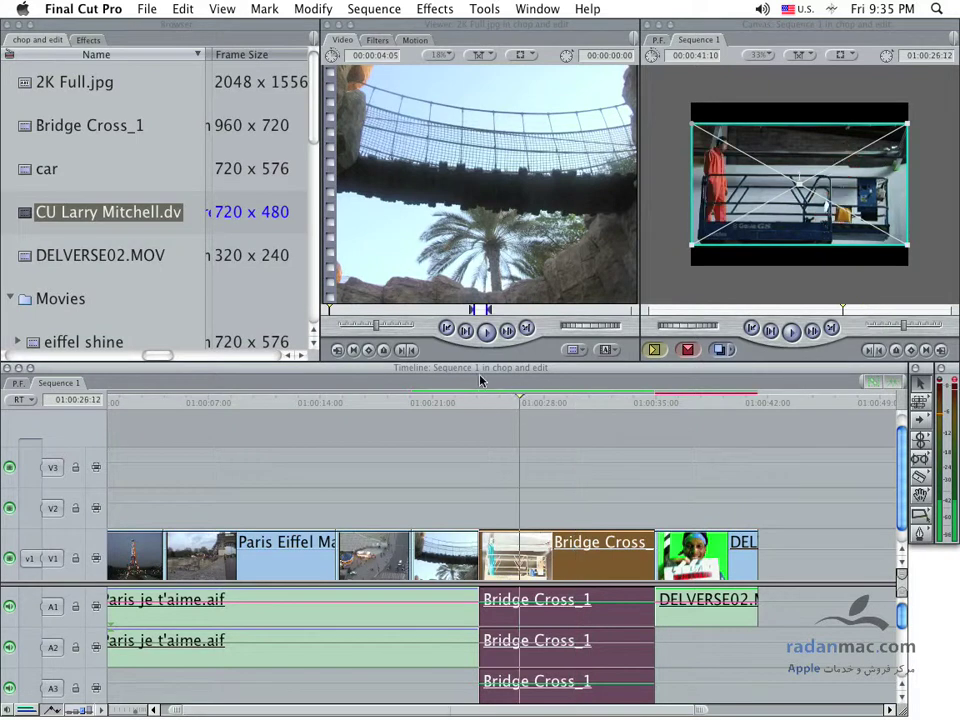
{"action": "left_click", "coordinate": [562, 465]}
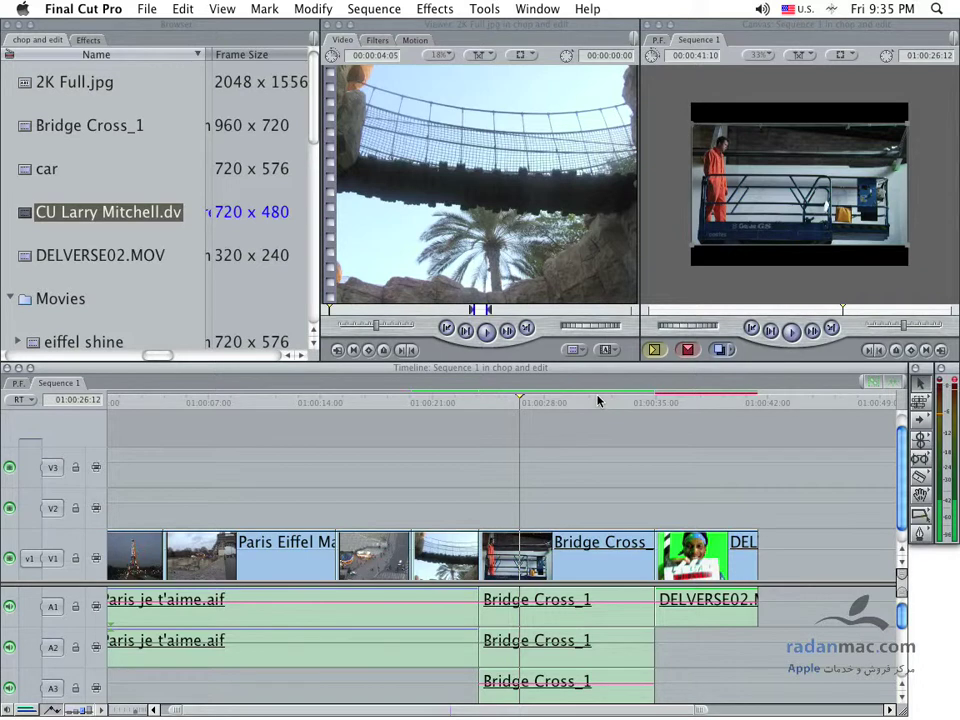
{"action": "left_click_drag", "start_coordinate": [598, 401], "coordinate": [641, 402]}
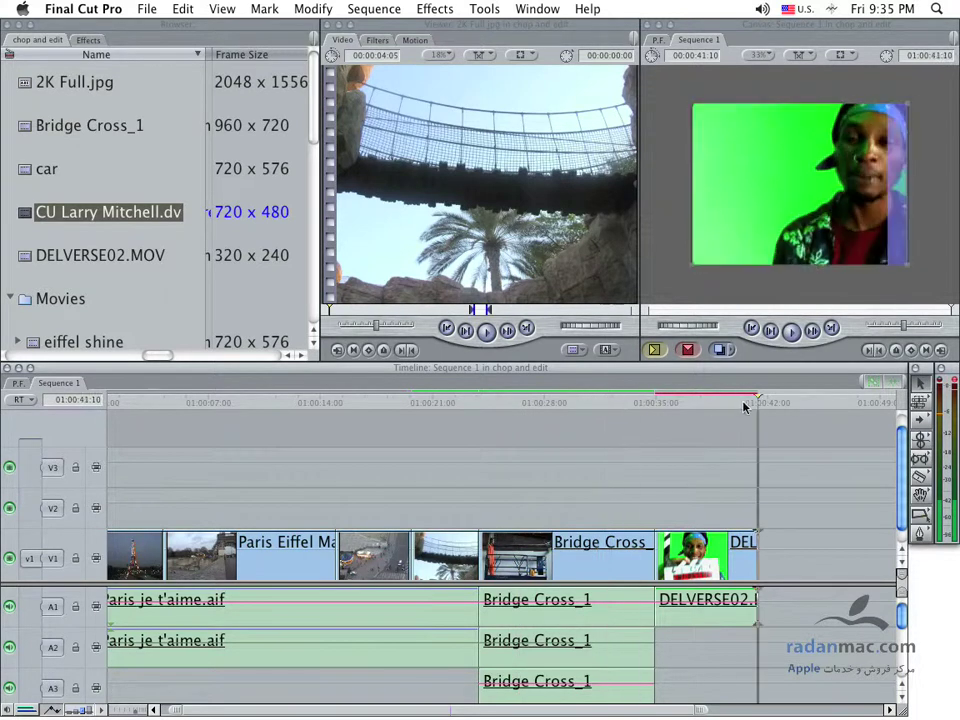
{"action": "left_click_drag", "start_coordinate": [577, 410], "coordinate": [437, 412]}
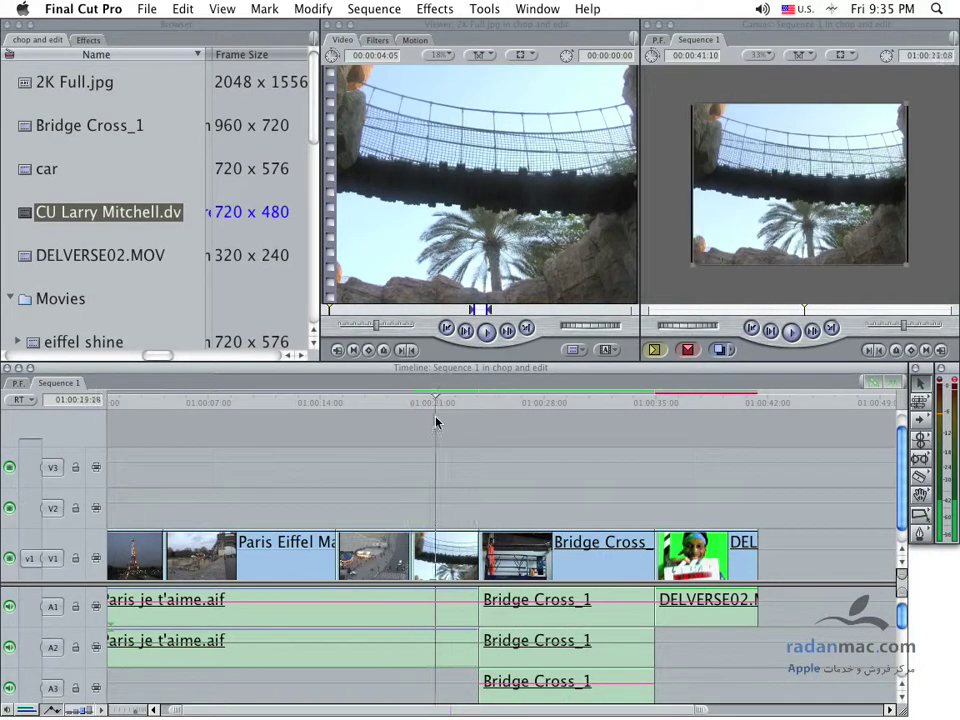
{"action": "left_click", "coordinate": [446, 563]}
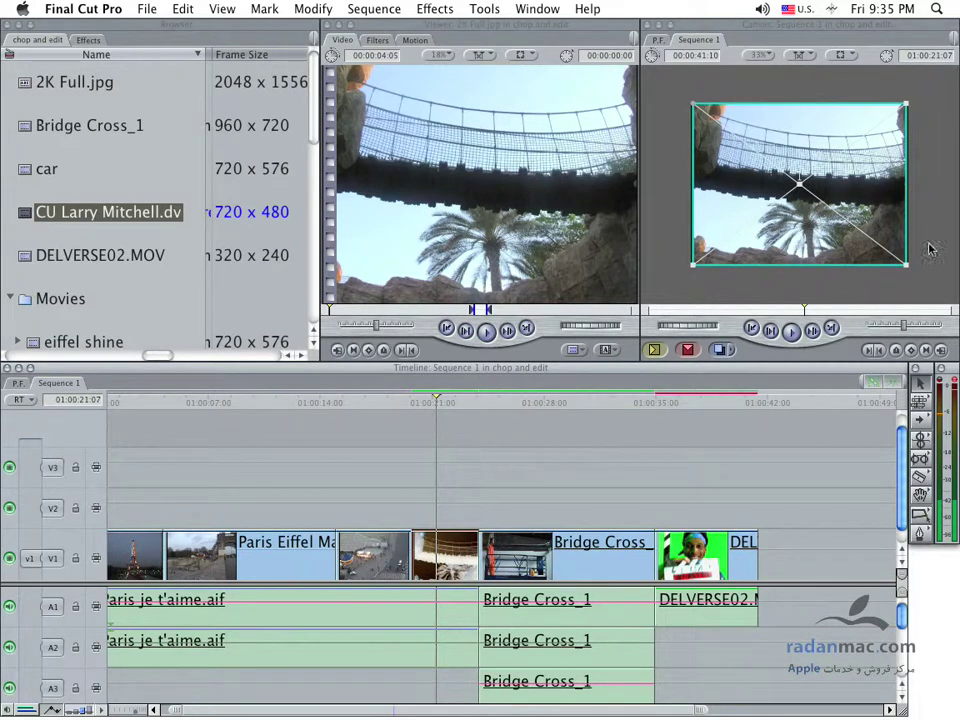
- In the 2K Full.jpg clip's Motion settings, try scale 100 and drag the image toward the palm tree
{"action": "double_click", "coordinate": [449, 550]}
{"action": "left_click", "coordinate": [400, 40]}
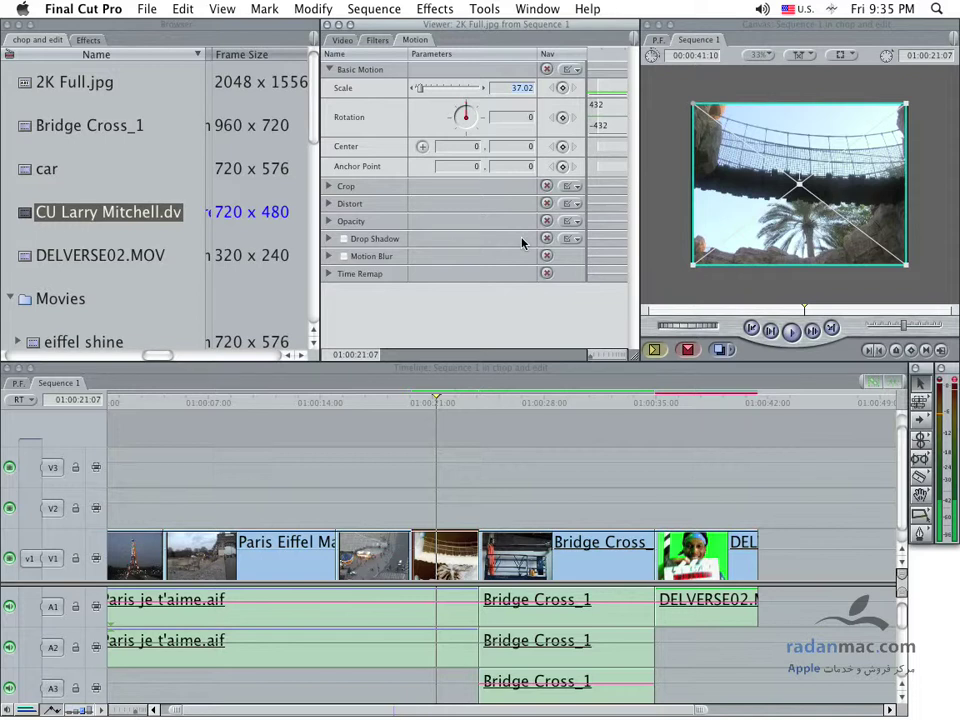
{"action": "type", "text": "100"}
{"action": "key", "text": "Return"}
{"action": "mouse_move", "coordinate": [750, 205]}
{"action": "left_mouse_down"}
{"action": "mouse_move", "coordinate": [757, 237]}
{"action": "mouse_move", "coordinate": [767, 231]}
{"action": "left_mouse_up"}
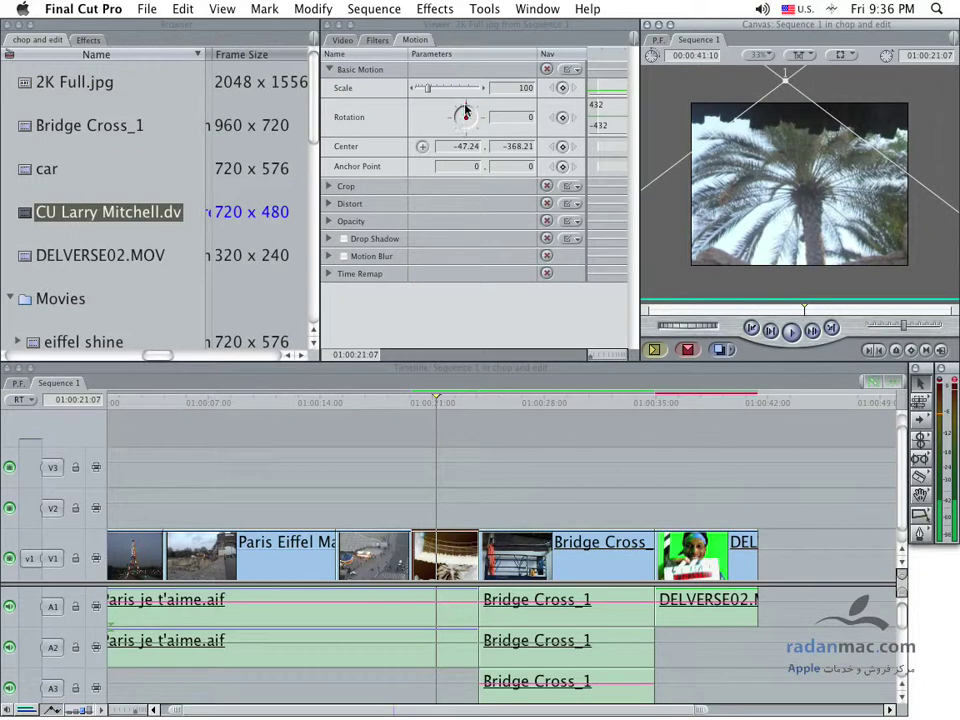
- Set the 2K still's scale to 37.02 and reset its center to 0, 0
{"action": "left_click", "coordinate": [503, 89]}
{"action": "type", "text": "37.02"}
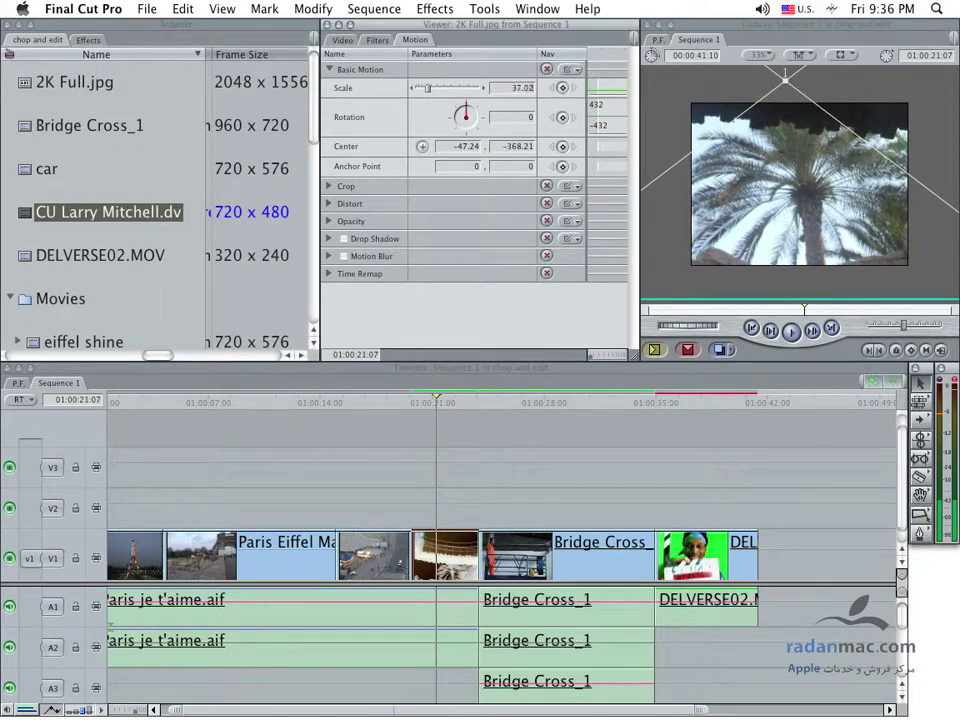
{"action": "key", "text": "Return"}
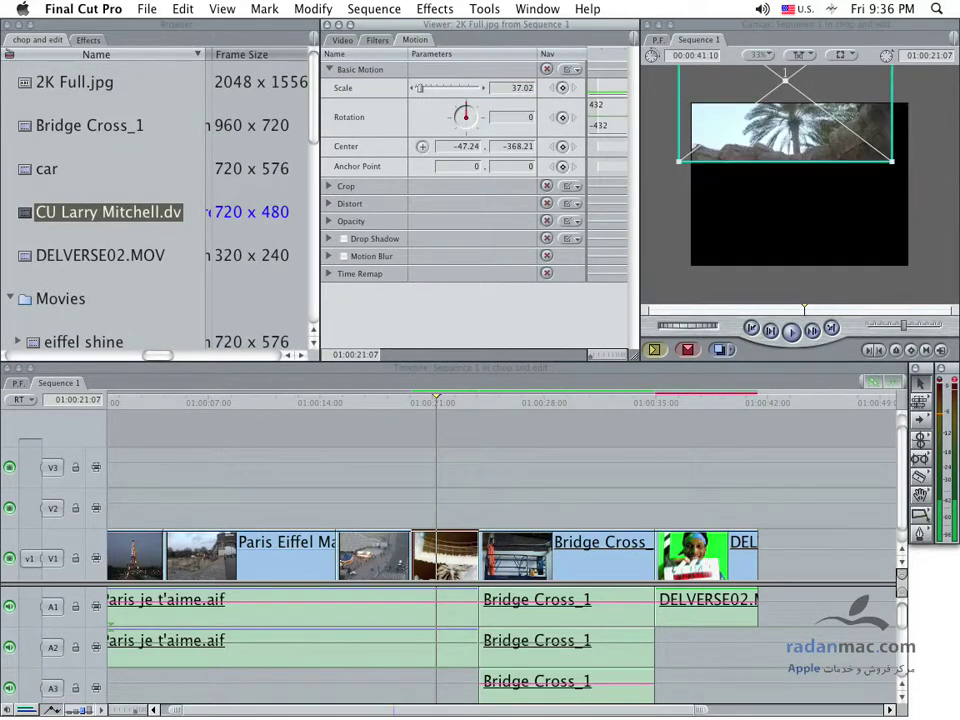
{"action": "left_click", "coordinate": [546, 69]}
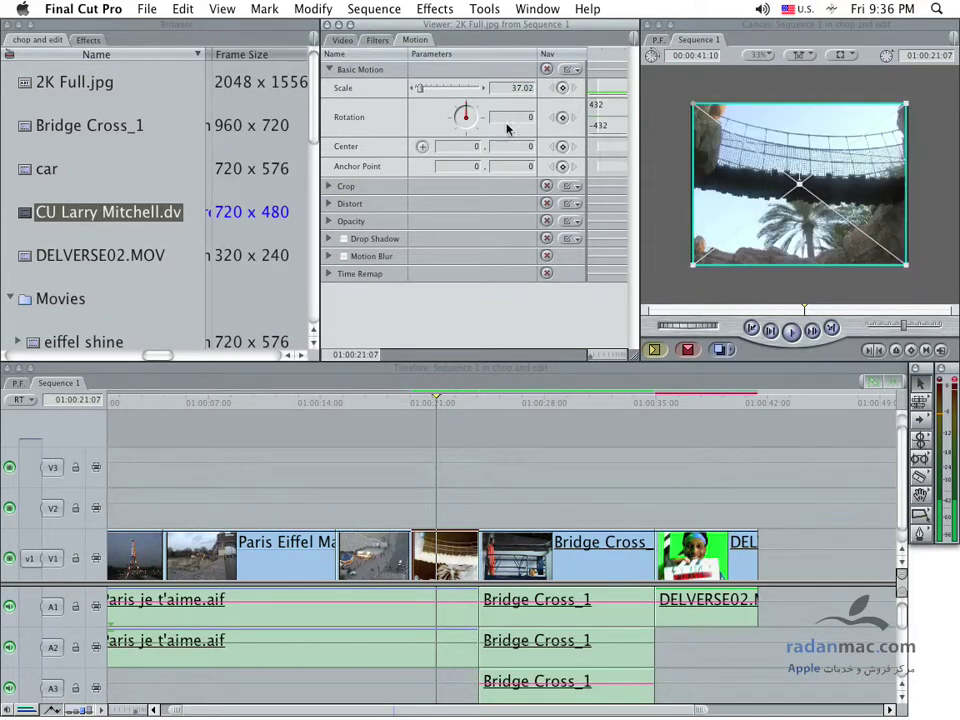
{"action": "left_click", "coordinate": [466, 419]}
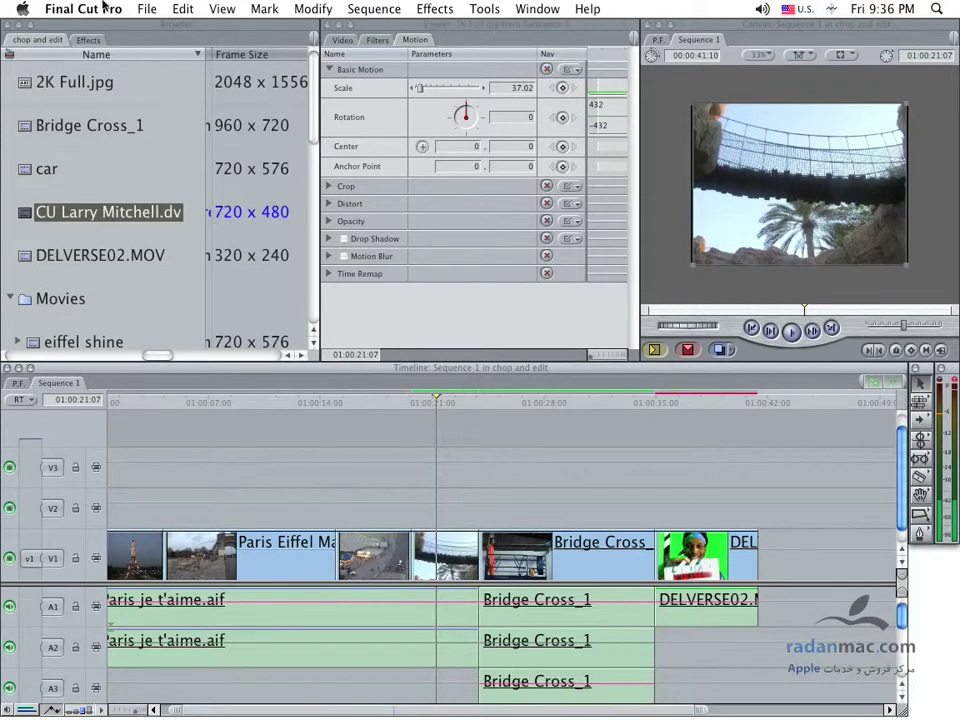
{"action": "left_click", "coordinate": [104, 8]}
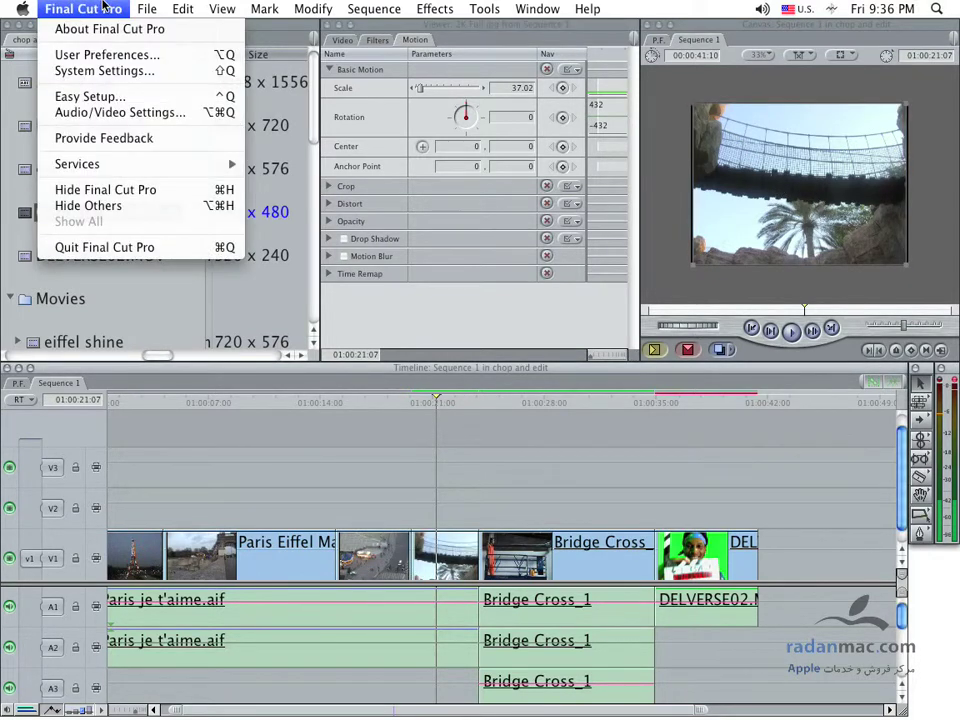
- Uncheck 'Always scale clips to sequence size' in the Editing preferences and confirm with OK
{"action": "left_click", "coordinate": [108, 56]}
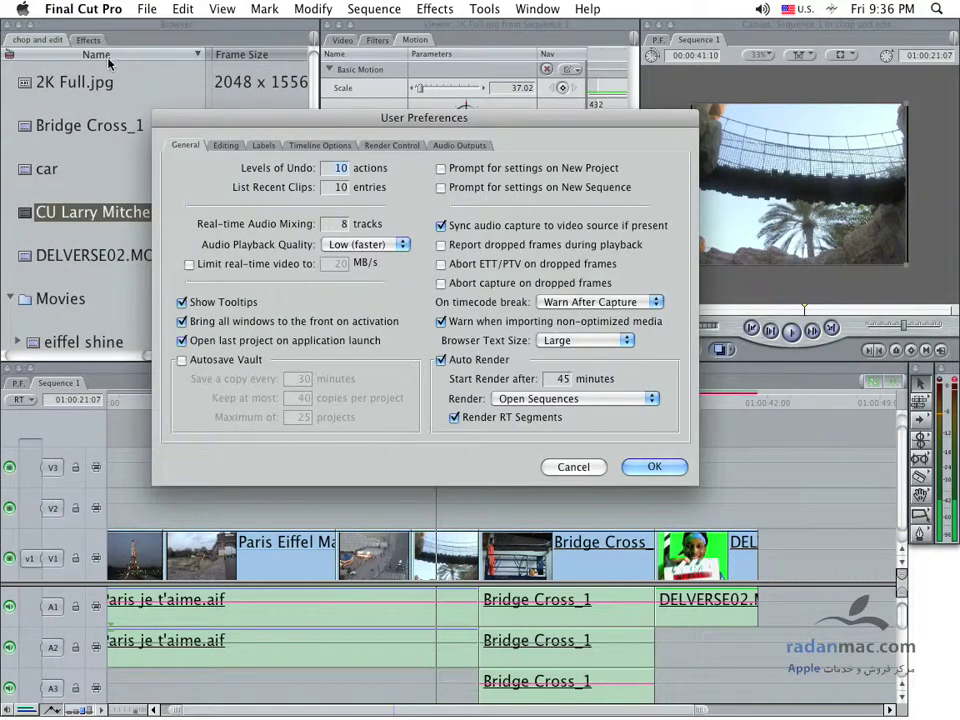
{"action": "left_click", "coordinate": [226, 147]}
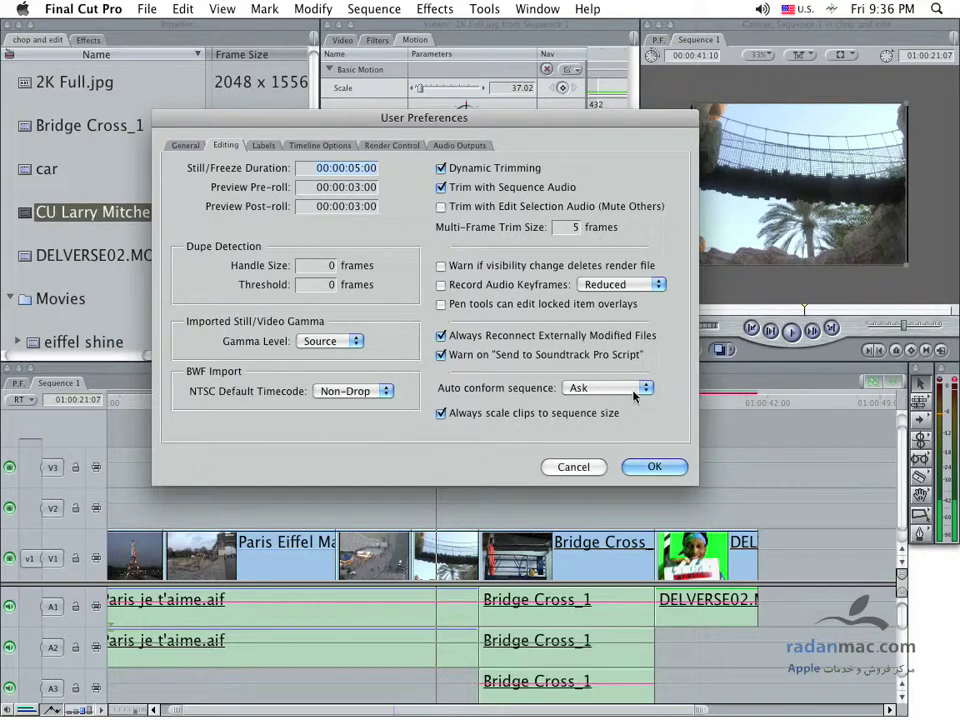
{"action": "left_click", "coordinate": [554, 469]}
{"action": "left_click", "coordinate": [442, 413]}
{"action": "left_click", "coordinate": [656, 467]}
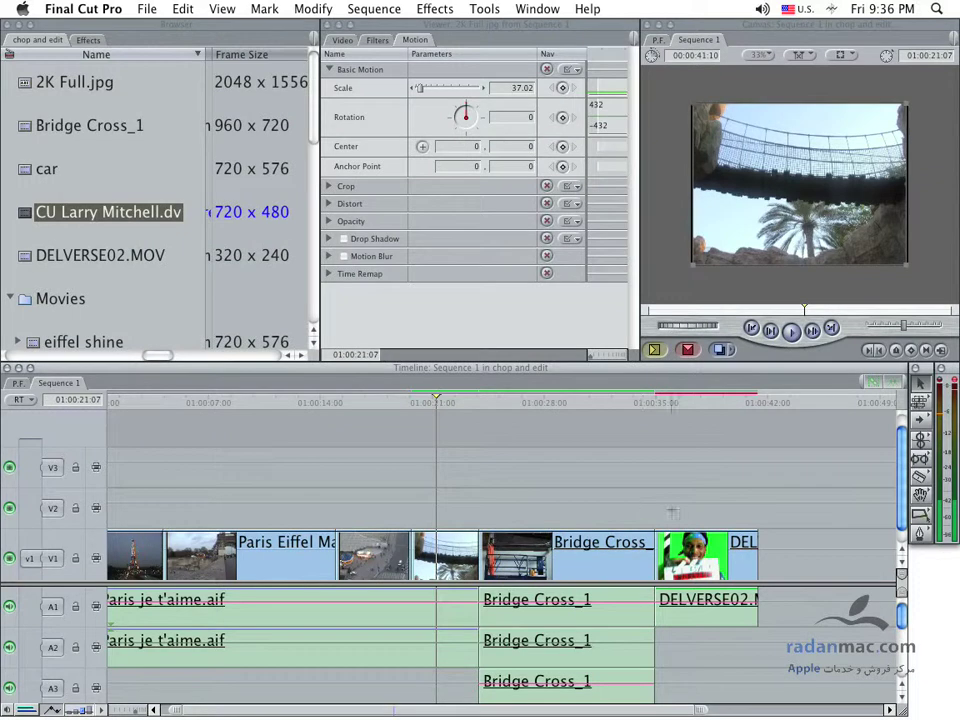
- Select the old DELVERSE02 clip in the sequence and DELVERSE02.MOV in the Browser
{"action": "left_click", "coordinate": [744, 612]}
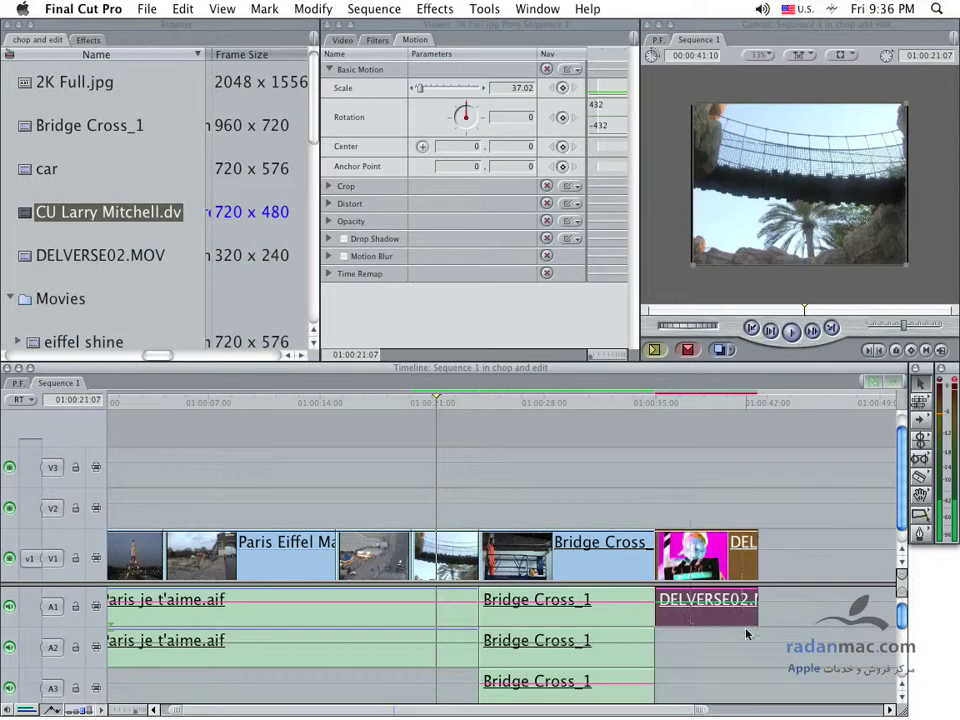
{"action": "left_click", "coordinate": [714, 405]}
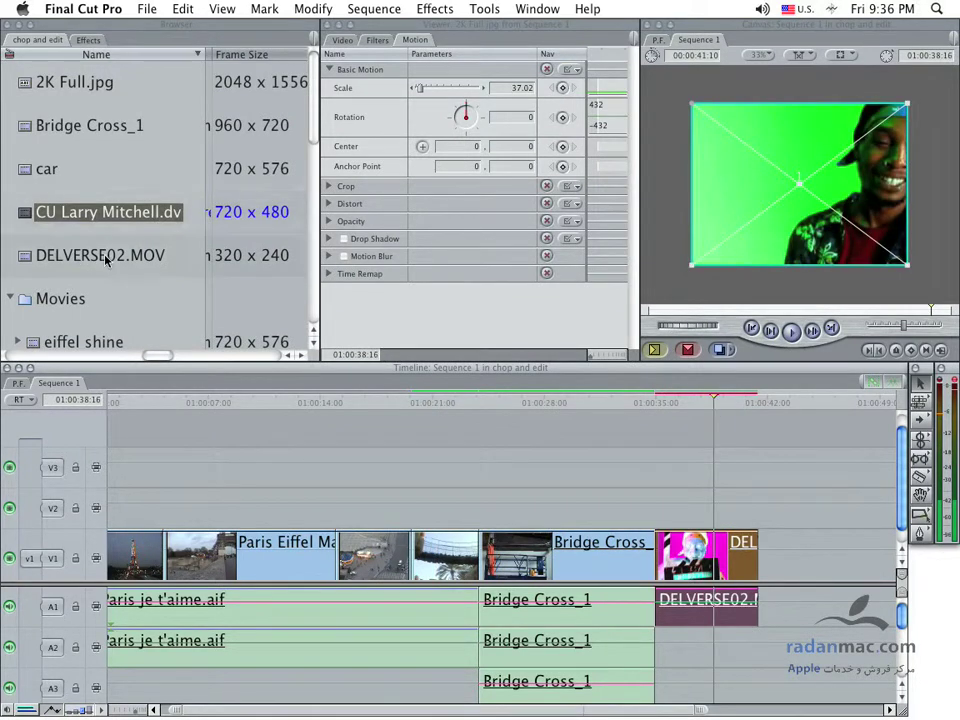
{"action": "left_click", "coordinate": [137, 257]}
{"action": "scroll", "coordinate": [137, 261], "scroll_direction": "left", "scroll_amount": 5}
{"action": "scroll", "coordinate": [137, 261], "scroll_direction": "left", "scroll_amount": 3}
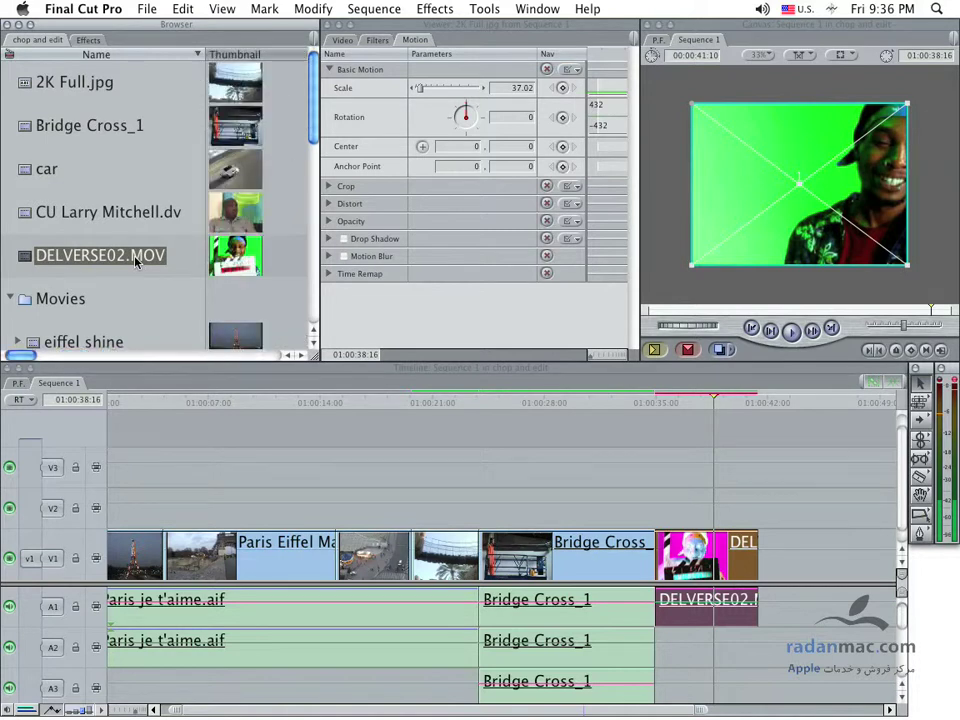
{"action": "scroll", "coordinate": [137, 261], "scroll_direction": "right", "scroll_amount": 3}
{"action": "scroll", "coordinate": [137, 261], "scroll_direction": "right", "scroll_amount": 3}
{"action": "scroll", "coordinate": [137, 261], "scroll_direction": "right", "scroll_amount": 2}
{"action": "scroll", "coordinate": [137, 261], "scroll_direction": "left", "scroll_amount": 1}
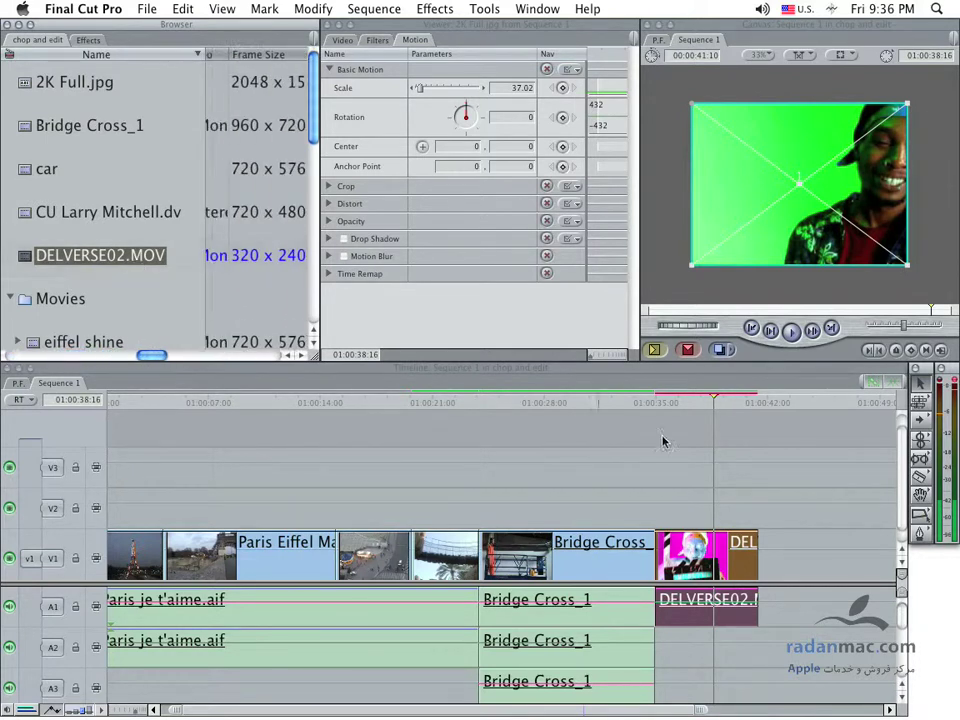
{"action": "scroll", "coordinate": [700, 500], "scroll_direction": "down", "scroll_amount": 1}
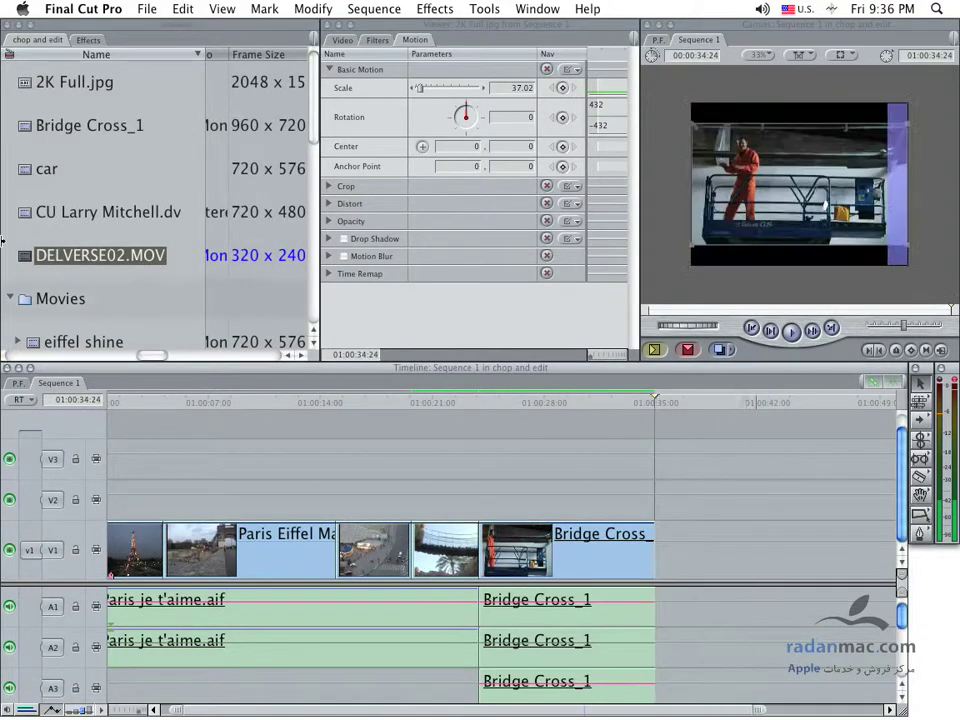
- Add a fresh DELVERSE02.MOV to the sequence end and park the playhead on it
{"action": "mouse_move", "coordinate": [757, 593]}
{"action": "left_mouse_down"}
{"action": "mouse_move", "coordinate": [155, 320]}
{"action": "mouse_move", "coordinate": [430, 260]}
{"action": "mouse_move", "coordinate": [670, 545]}
{"action": "left_mouse_up"}
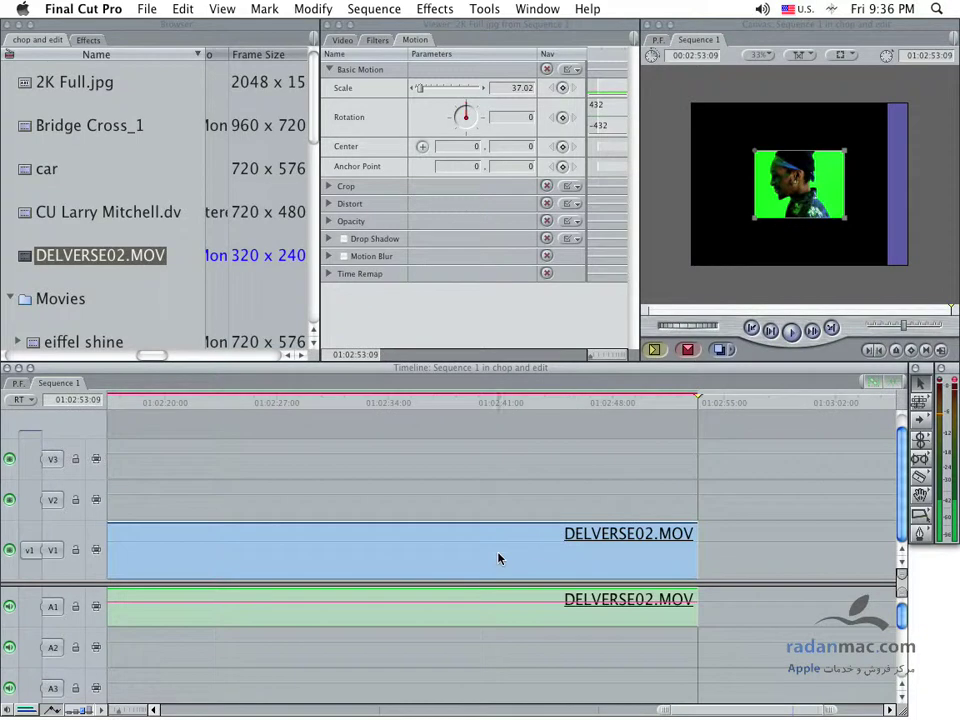
{"action": "left_click_drag", "start_coordinate": [321, 404], "coordinate": [335, 409]}
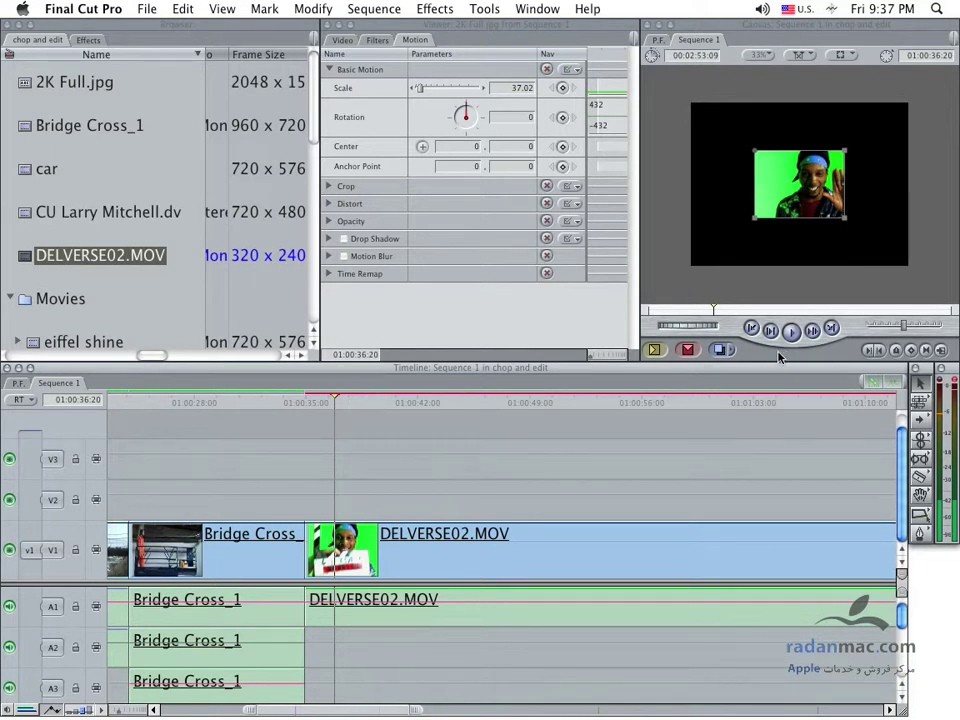
{"action": "scroll", "coordinate": [170, 270], "scroll_direction": "left", "scroll_amount": 5}
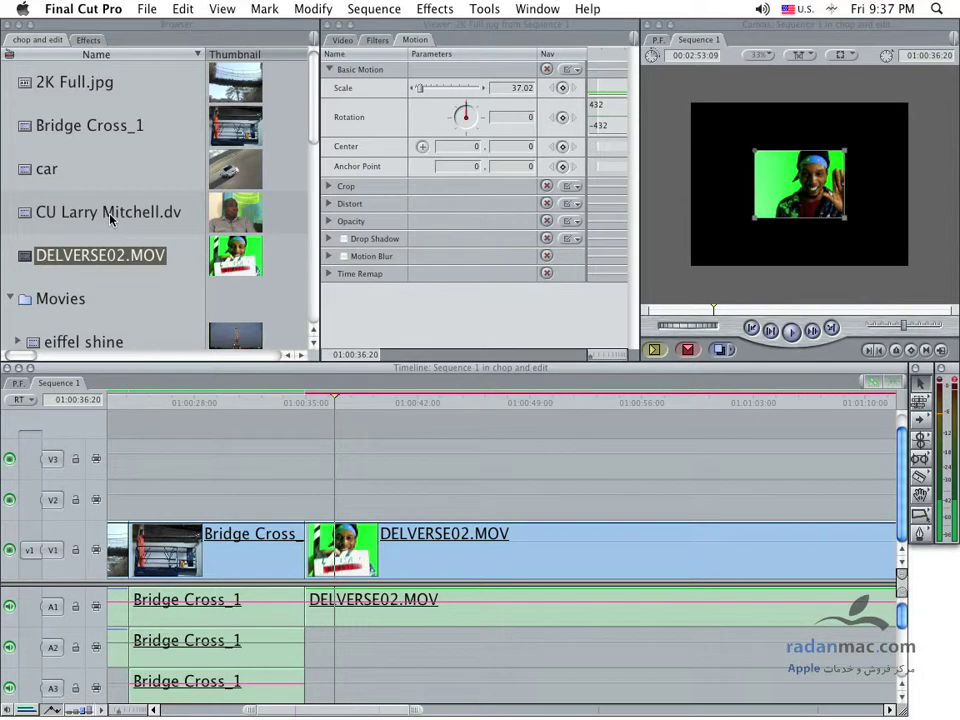
- Drag the DELVERSE02 picture's corner handle to shrink it toward the frame's upper right
{"action": "left_click", "coordinate": [89, 14]}
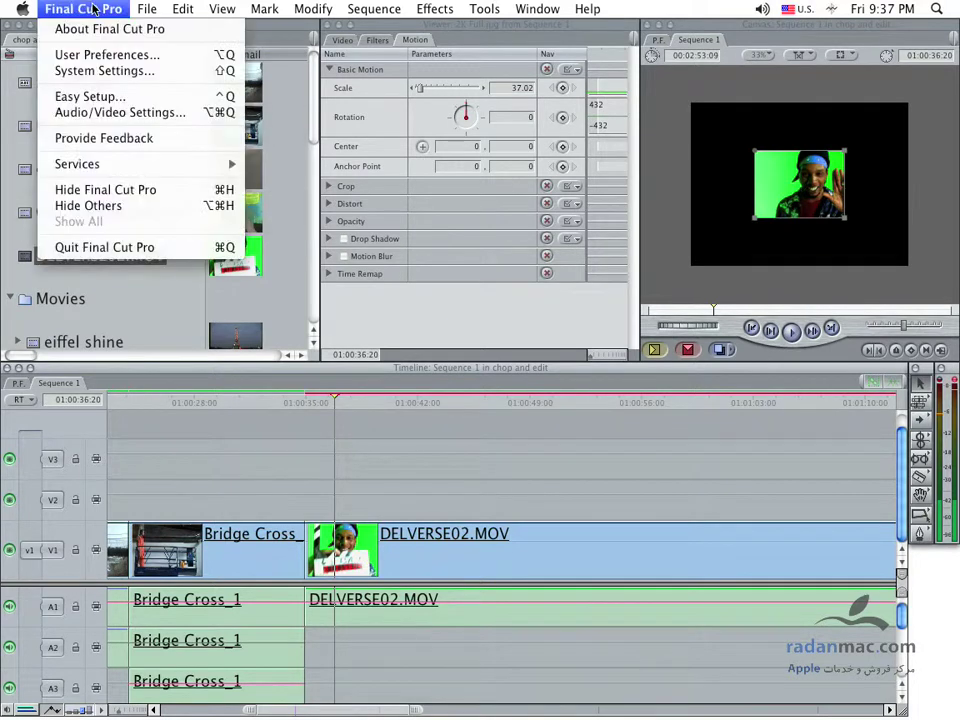
{"action": "left_click", "coordinate": [108, 53]}
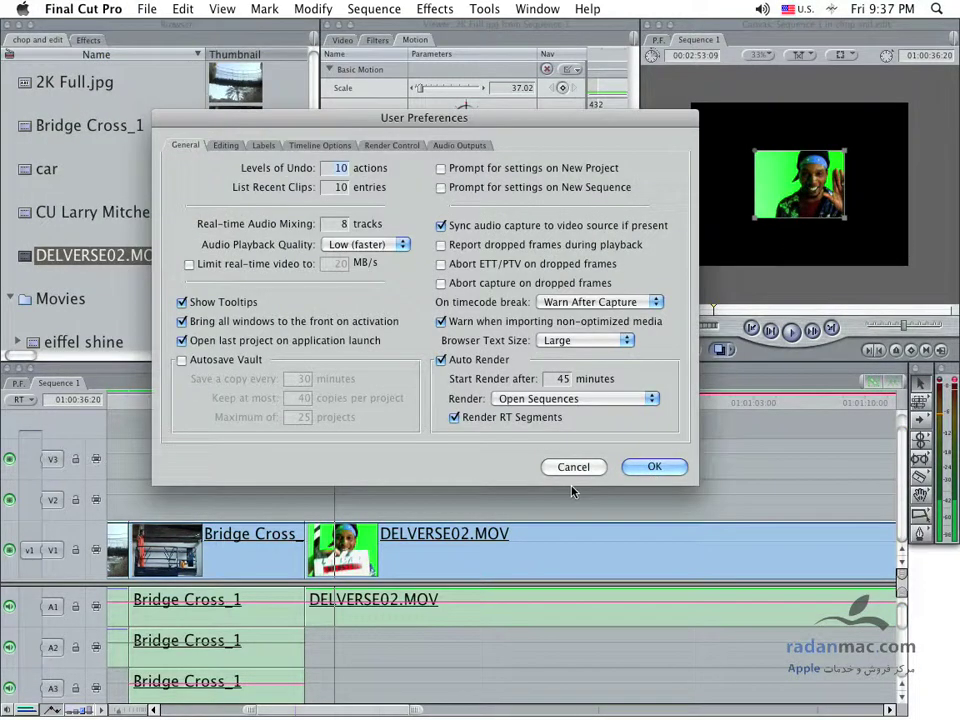
{"action": "key", "text": "Escape"}
{"action": "left_click", "coordinate": [392, 560]}
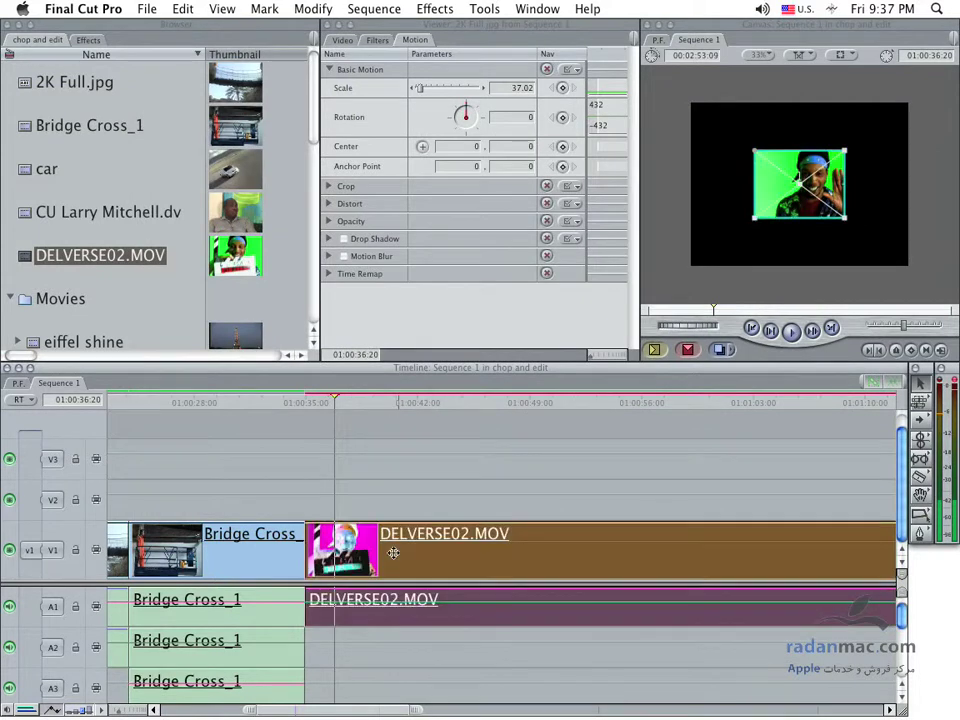
{"action": "left_click_drag", "start_coordinate": [755, 219], "coordinate": [818, 207]}
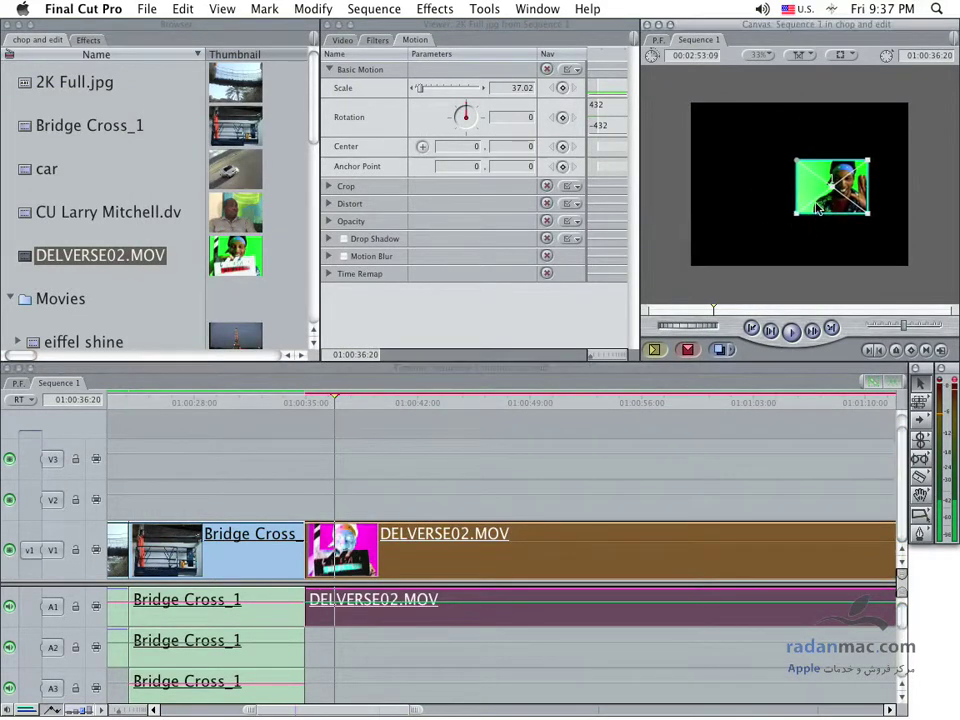
{"action": "left_click", "coordinate": [97, 9]}
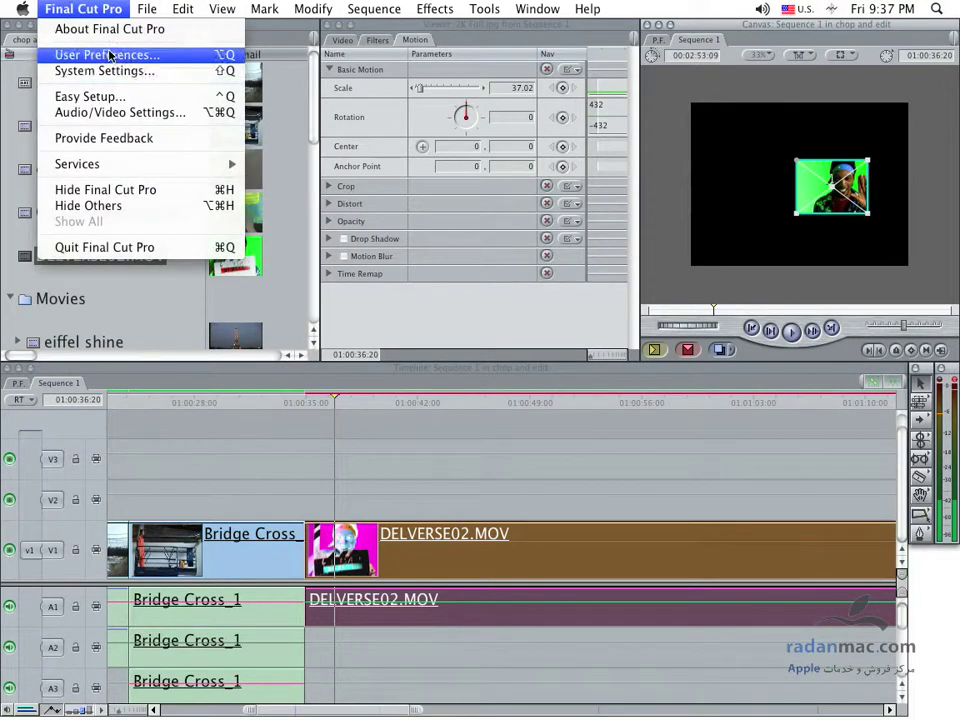
- Open User Preferences on Editing to confirm 'Always scale clips to sequence size' is off
{"action": "left_click", "coordinate": [80, 54]}
{"action": "left_click", "coordinate": [226, 145]}
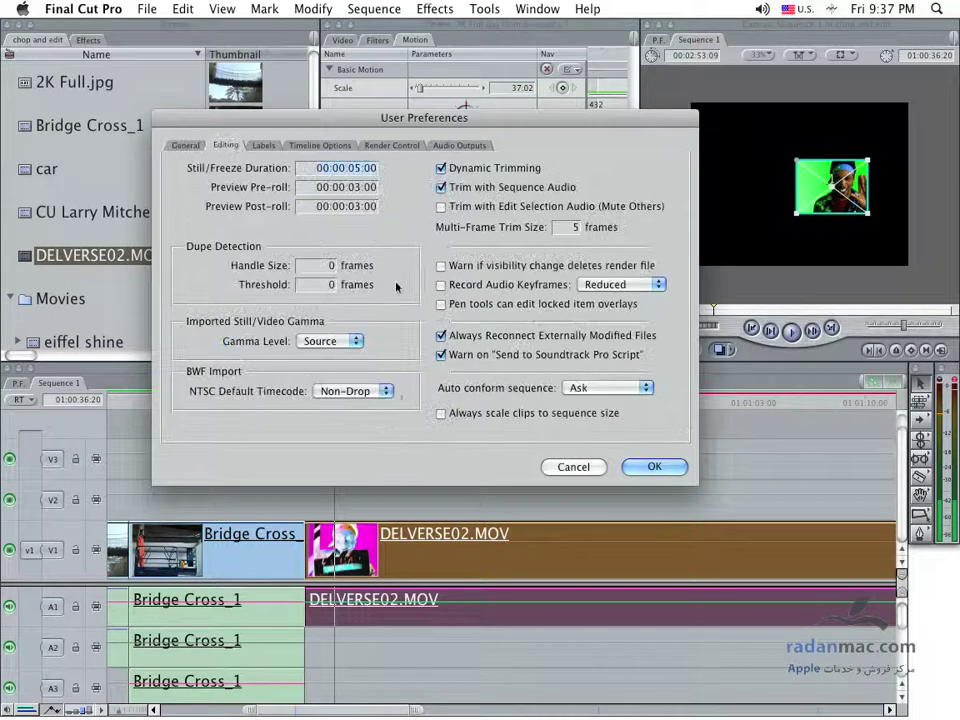